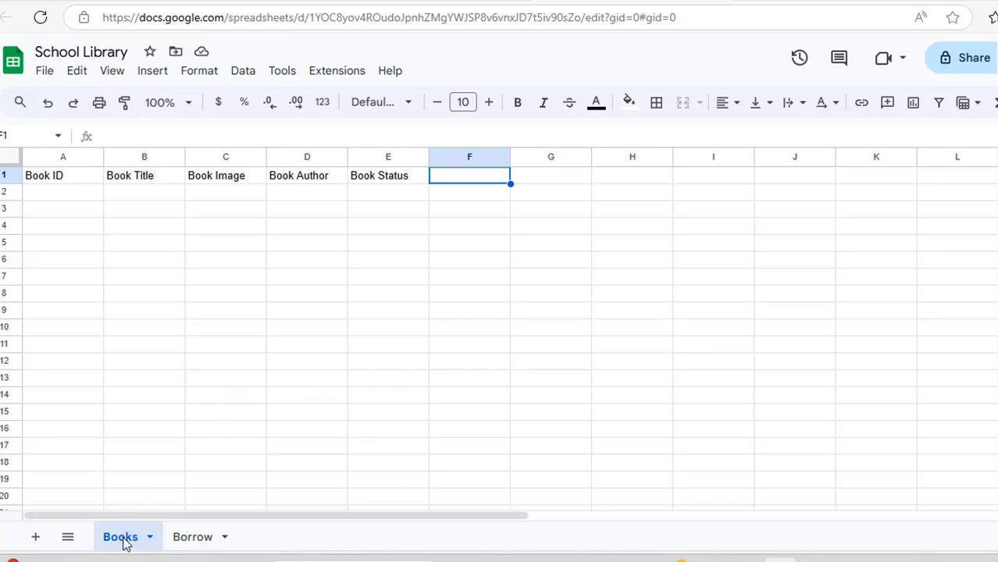
# - Review the column headers in row 1 of the Books and Borrow sheets of the School Library spreadsheet
pyautogui.click(65, 181)
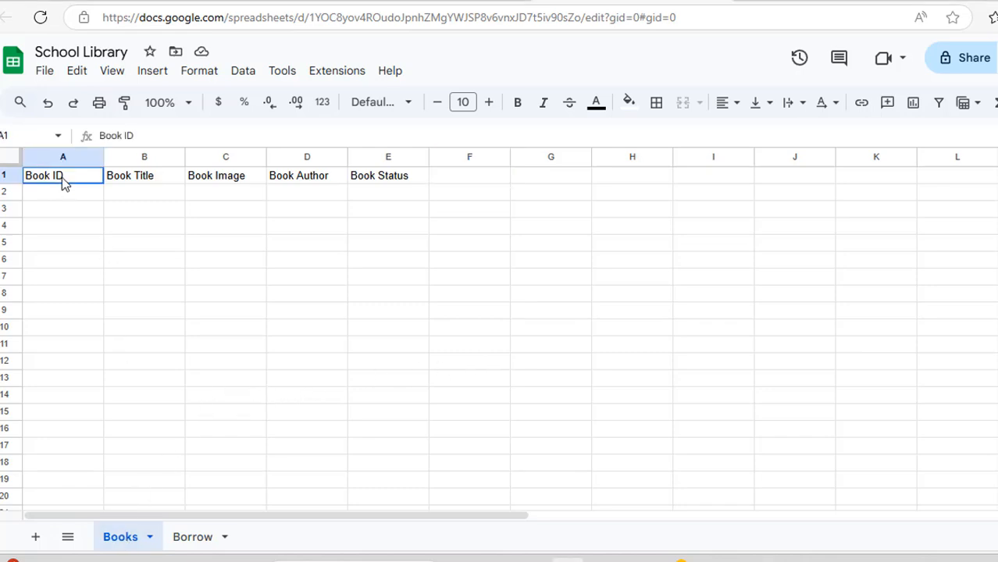
pyautogui.click(144, 182)
pyautogui.click(260, 181)
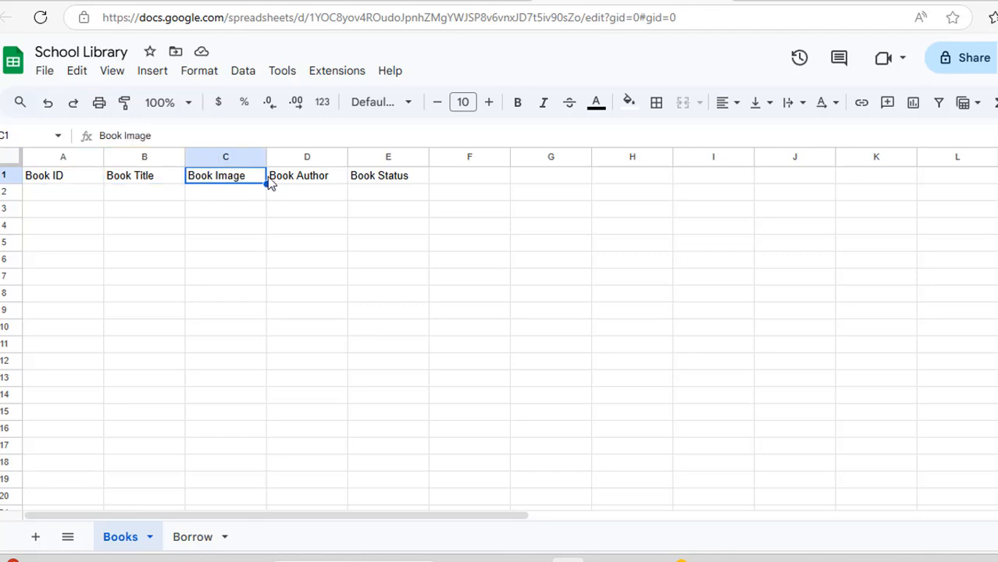
pyautogui.click(308, 183)
pyautogui.click(401, 183)
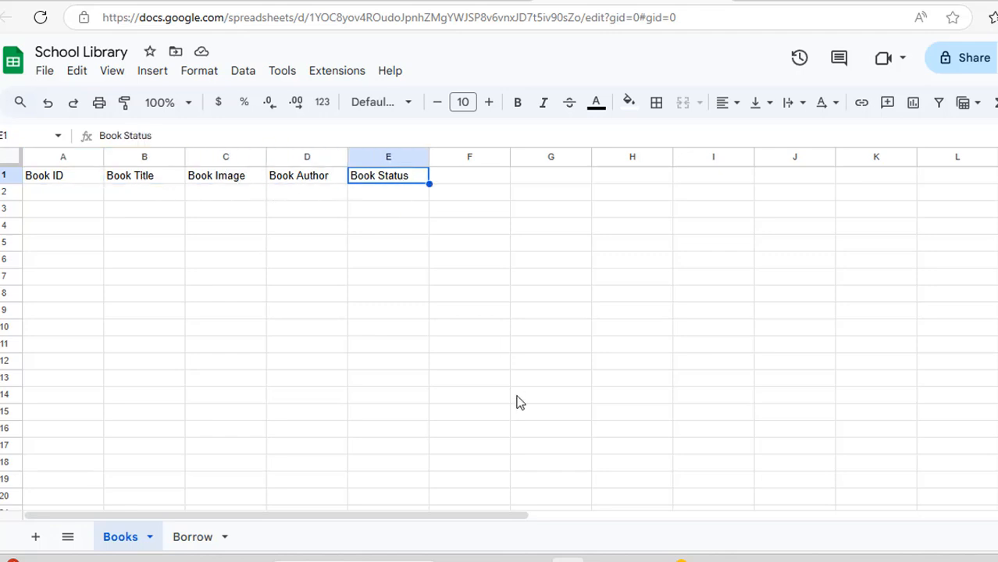
pyautogui.click(191, 539)
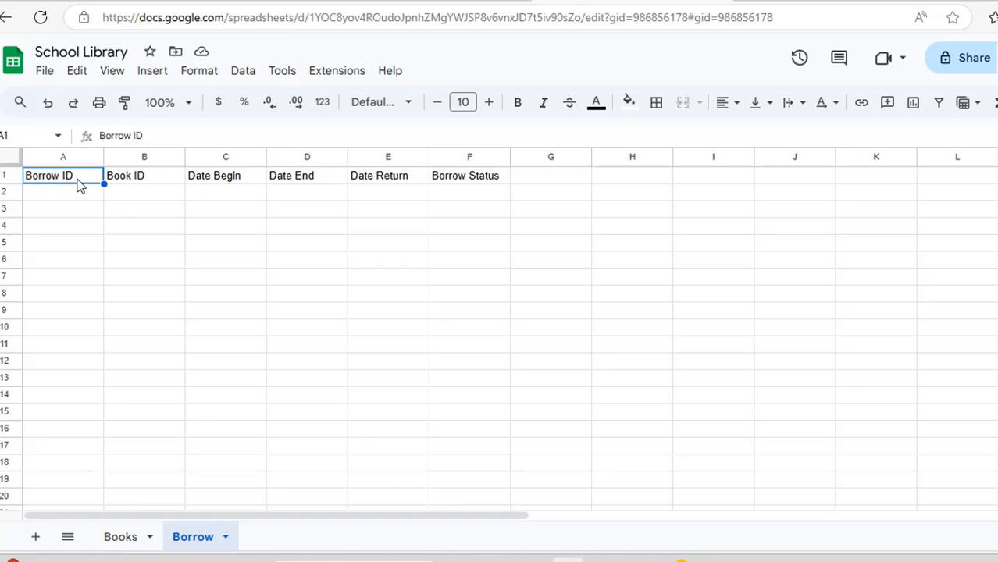
pyautogui.click(152, 181)
pyautogui.click(240, 185)
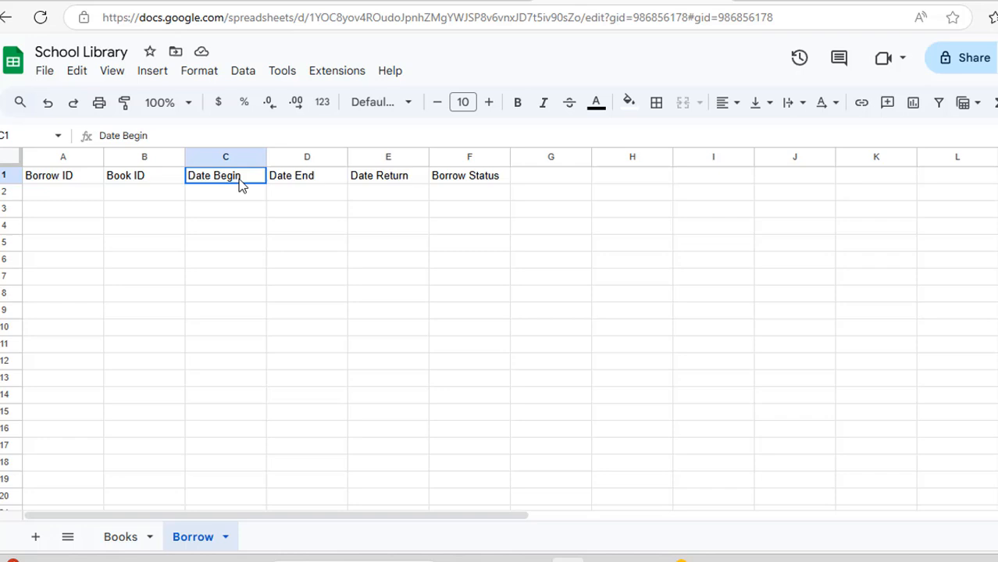
pyautogui.click(320, 181)
pyautogui.click(405, 181)
pyautogui.click(472, 180)
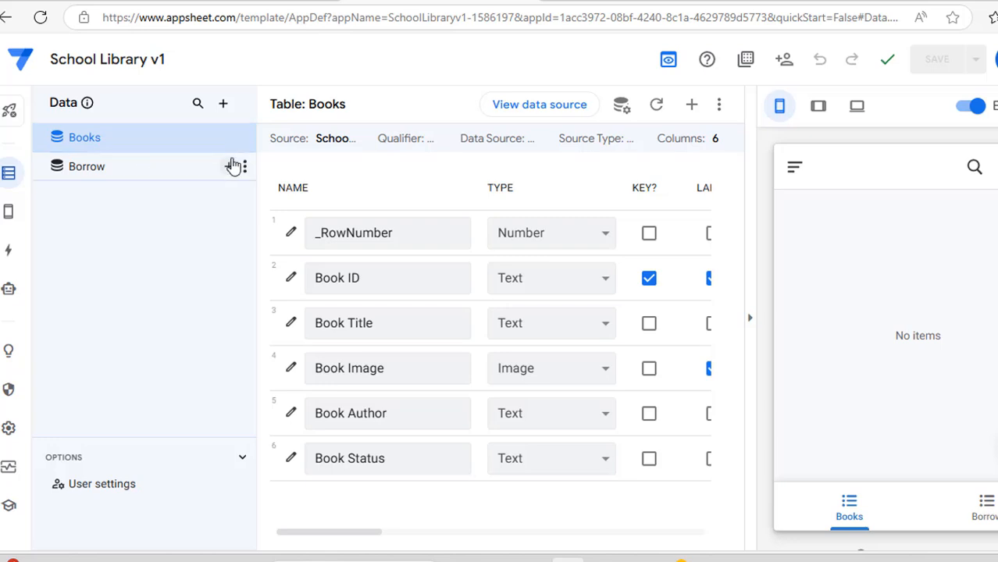
# - In the AppSheet Books table, change the Book Status column's type to Enum
pyautogui.click(750, 320)
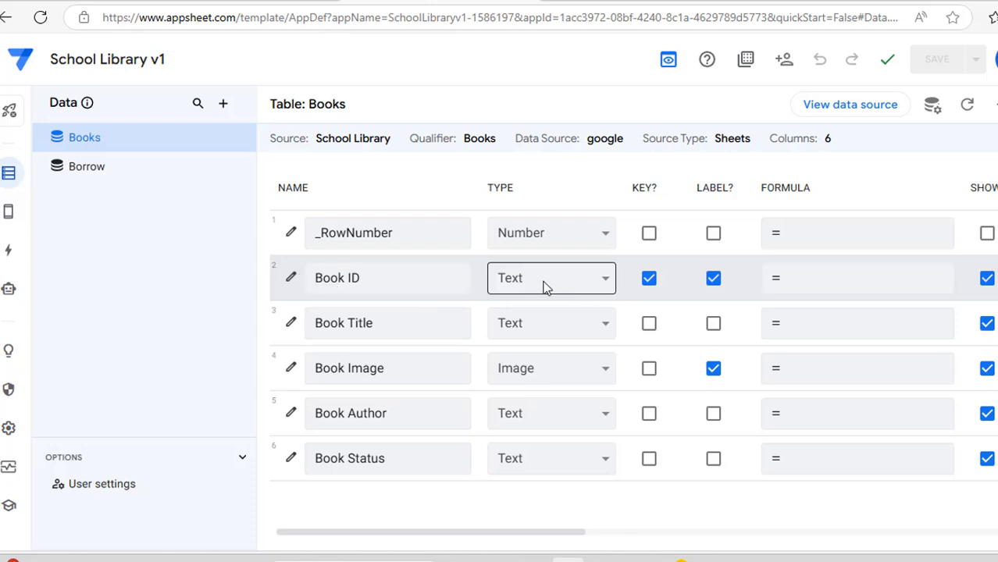
pyautogui.moveTo(574, 532); pyautogui.dragTo(804, 555)
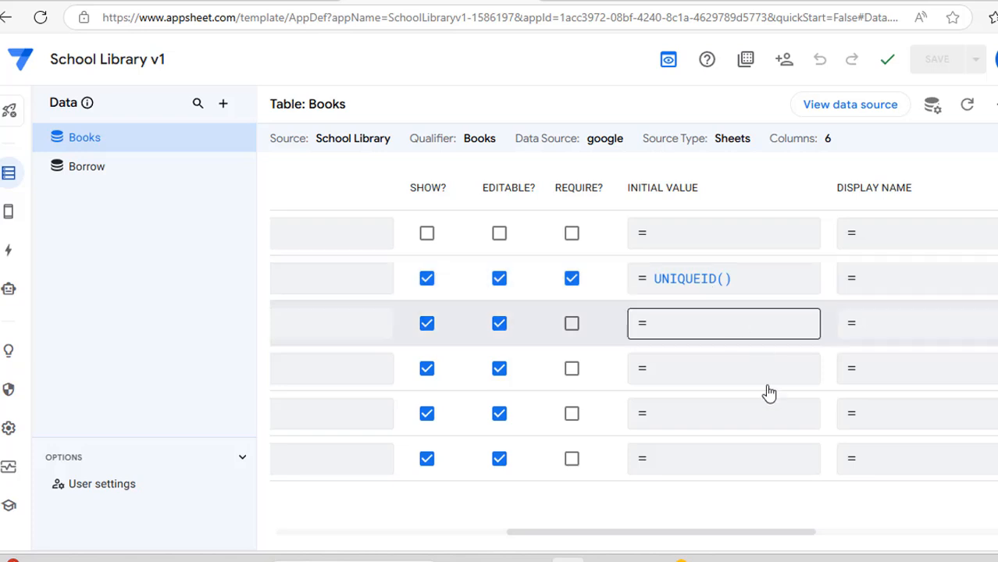
pyautogui.moveTo(584, 539); pyautogui.dragTo(323, 538)
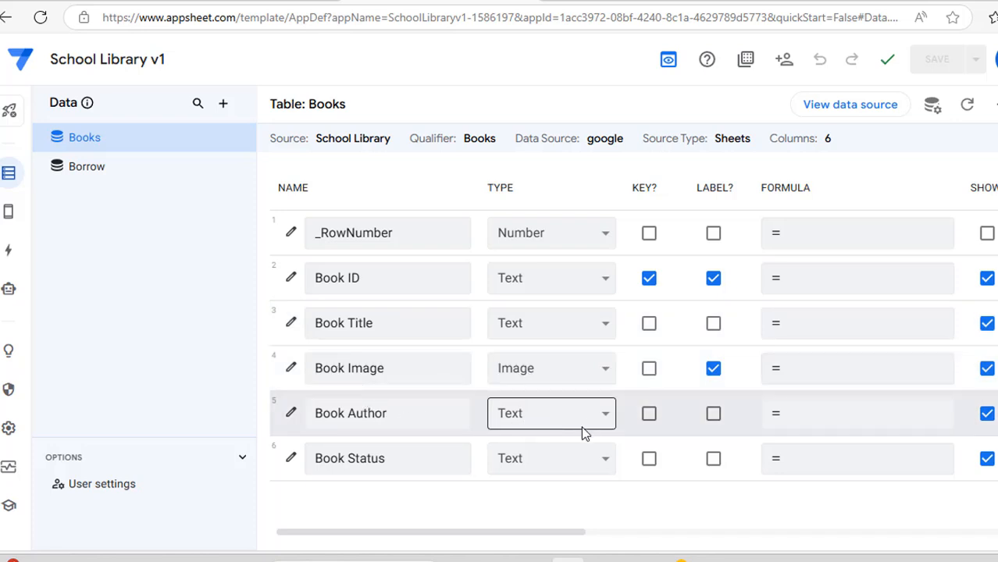
pyautogui.click(290, 460)
pyautogui.click(522, 352)
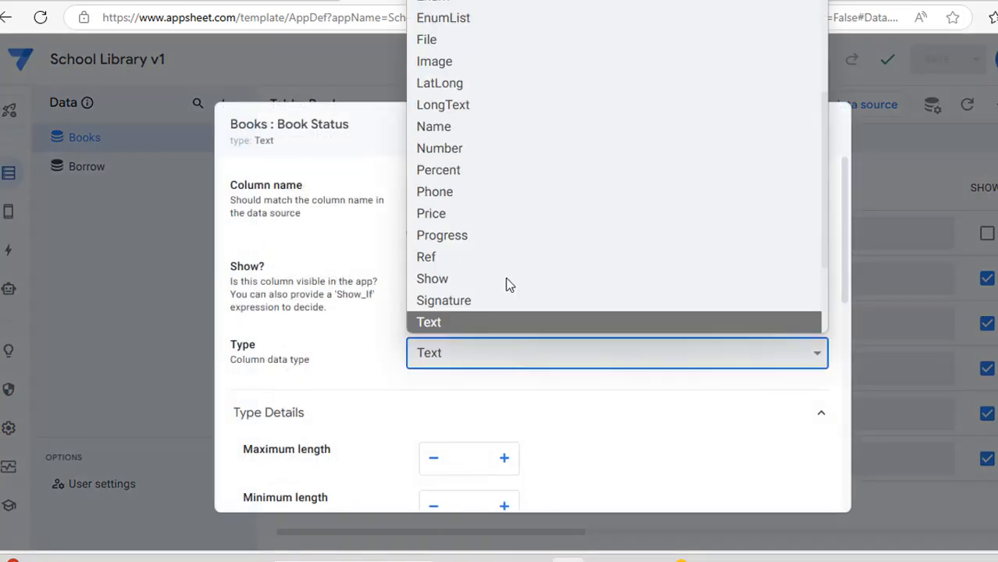
pyautogui.click(452, 7)
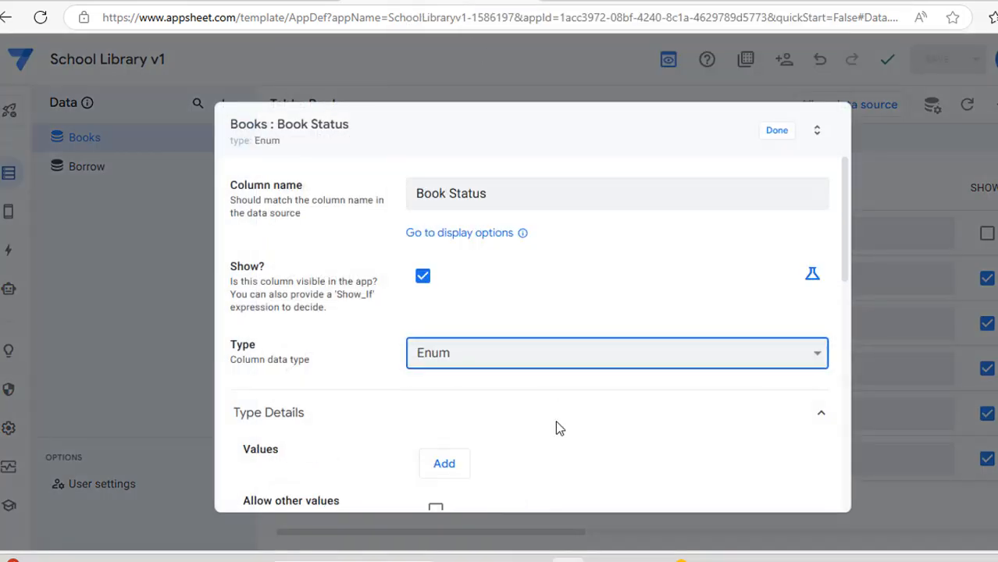
# - Add Available as the first allowed value of the Book Status column
pyautogui.scroll(-1, 556, 422)
pyautogui.scroll(-1, 556, 428)
pyautogui.click(457, 386)
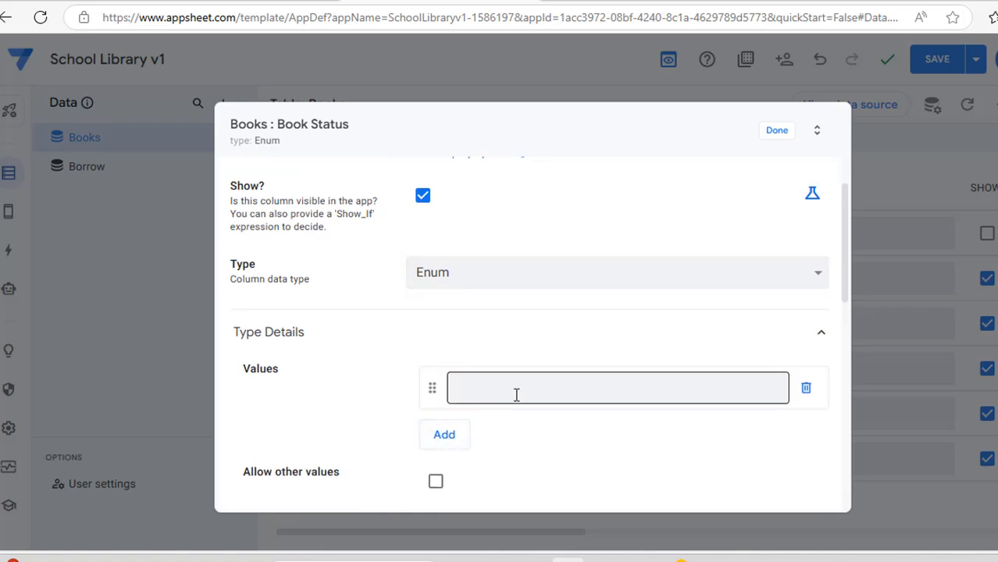
pyautogui.click(517, 395)
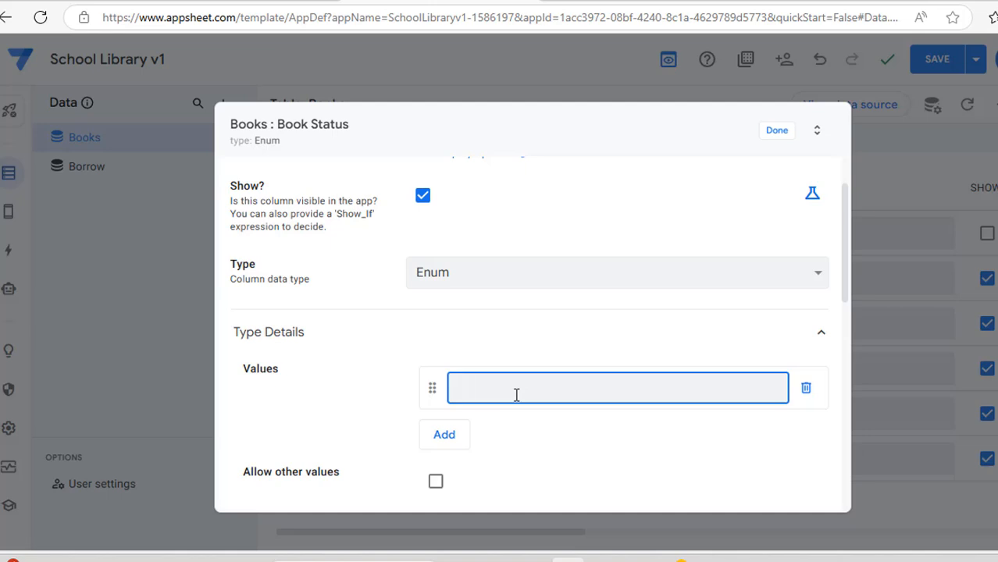
pyautogui.write('Available')
# - Add Borrowed as the second Book Status value, close the column settings and save the app
pyautogui.click(460, 443)
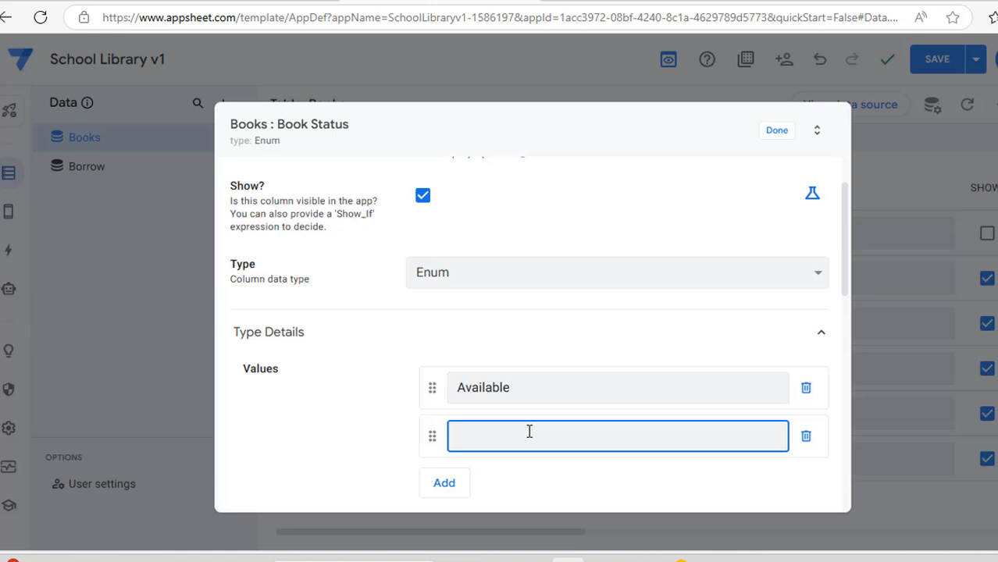
pyautogui.write('Borrowed')
pyautogui.click(769, 133)
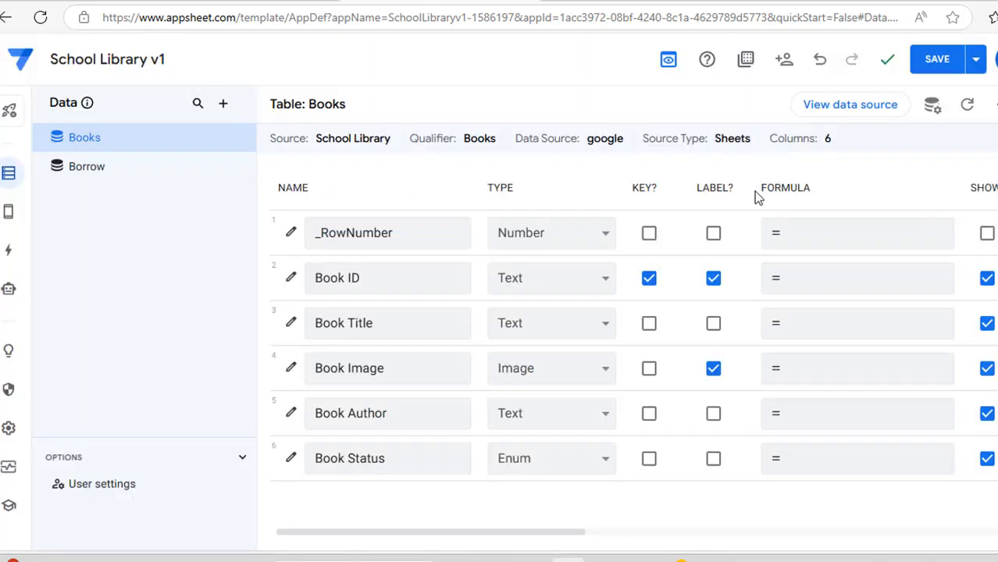
pyautogui.click(937, 61)
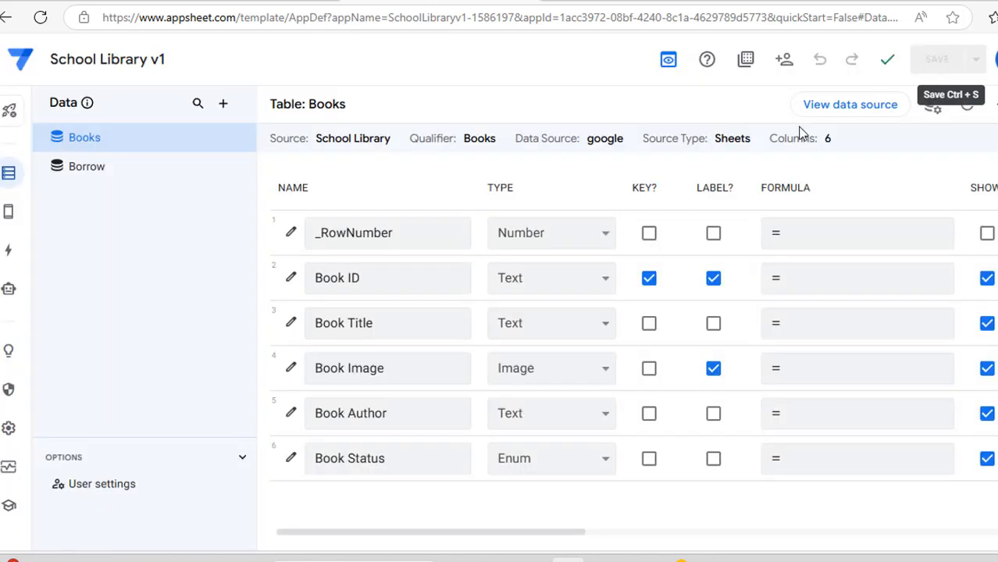
# - In the Borrow table, change the Book ID column's type to Ref with Books as its source table
pyautogui.click(91, 176)
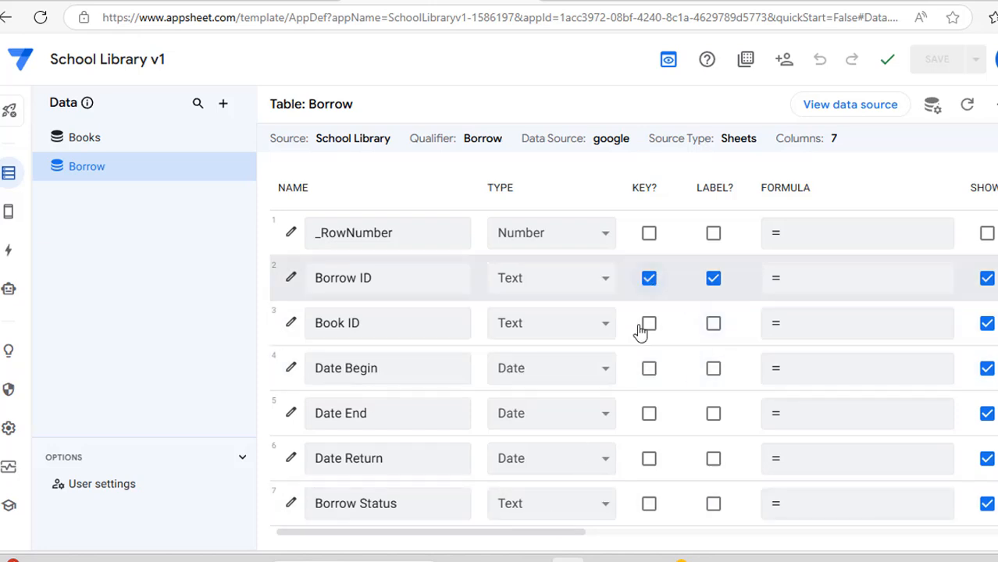
pyautogui.moveTo(569, 541); pyautogui.dragTo(829, 540)
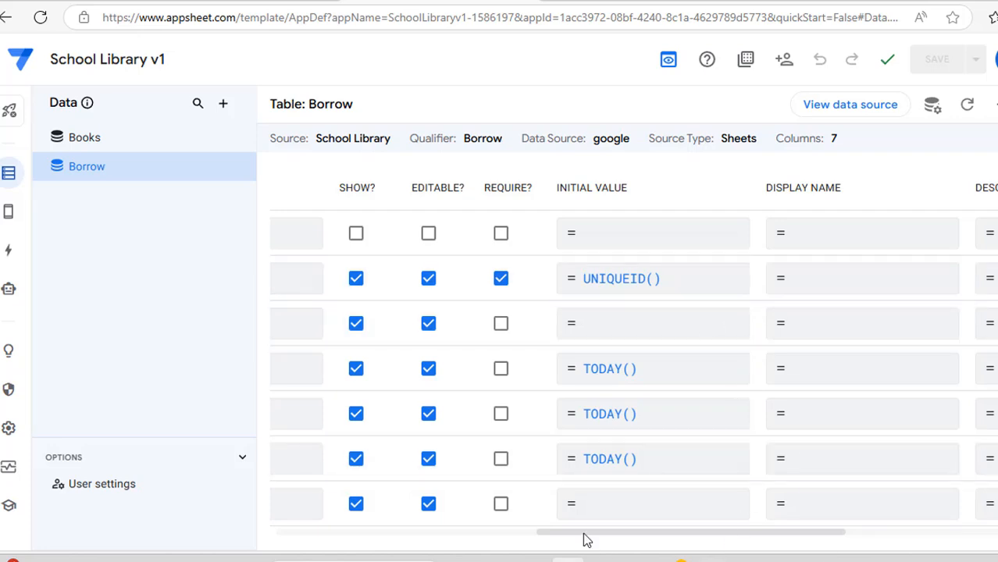
pyautogui.moveTo(582, 539); pyautogui.dragTo(319, 551)
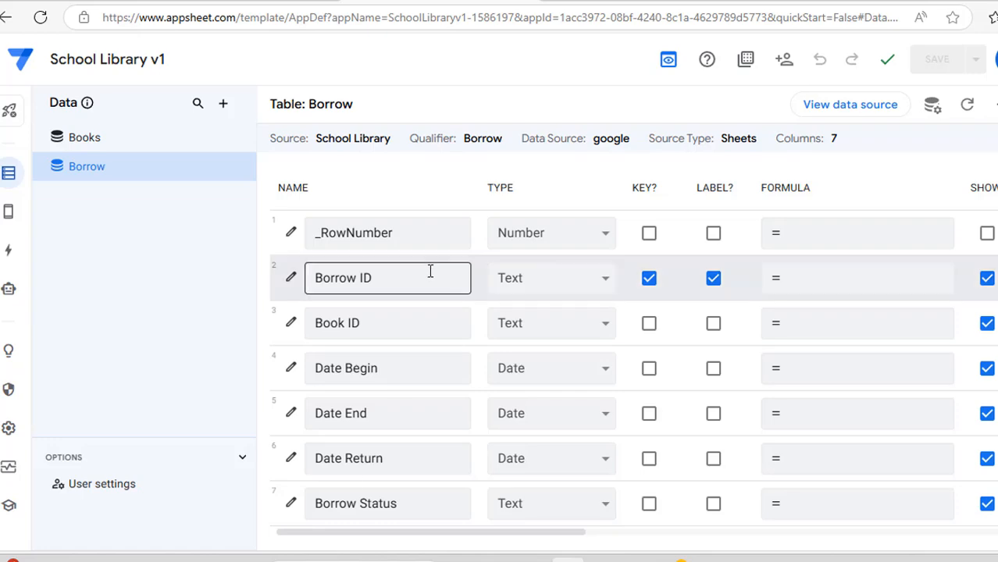
pyautogui.click(542, 331)
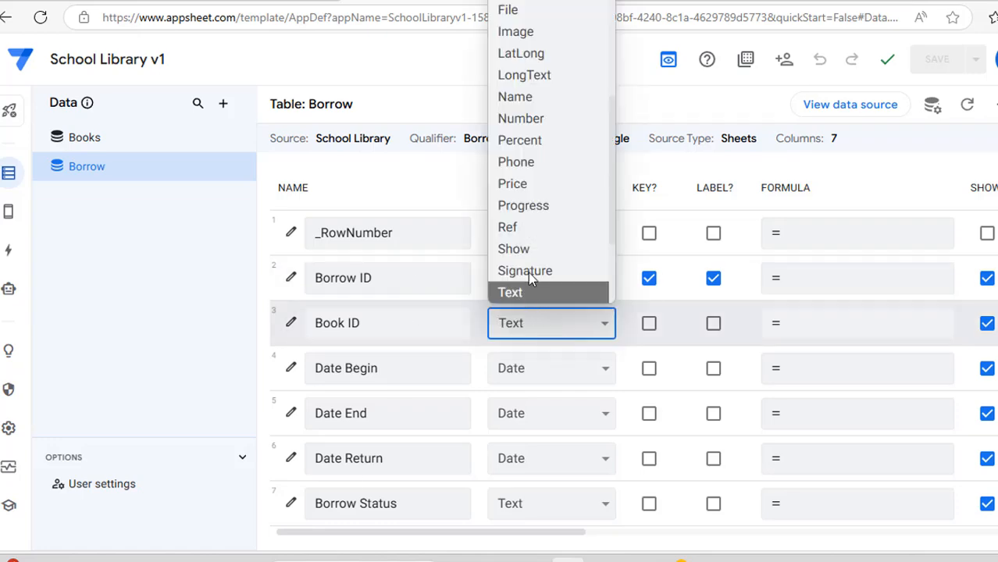
pyautogui.click(516, 230)
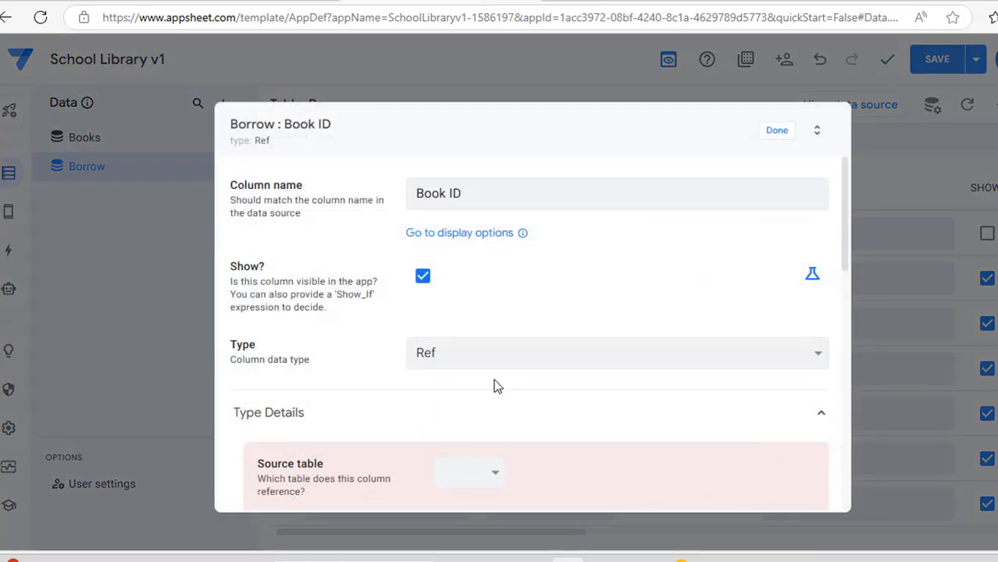
pyautogui.click(475, 471)
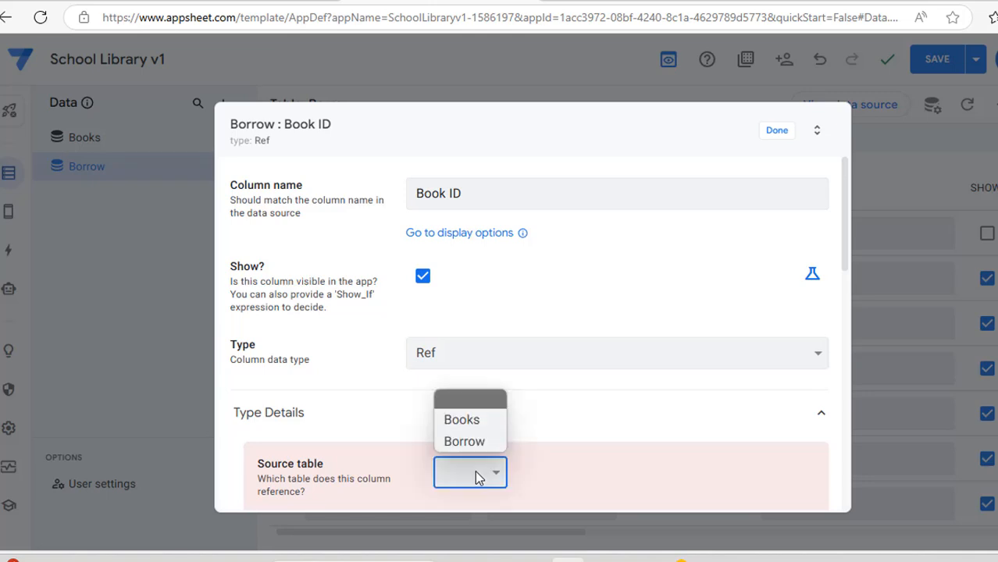
pyautogui.click(471, 420)
pyautogui.click(777, 131)
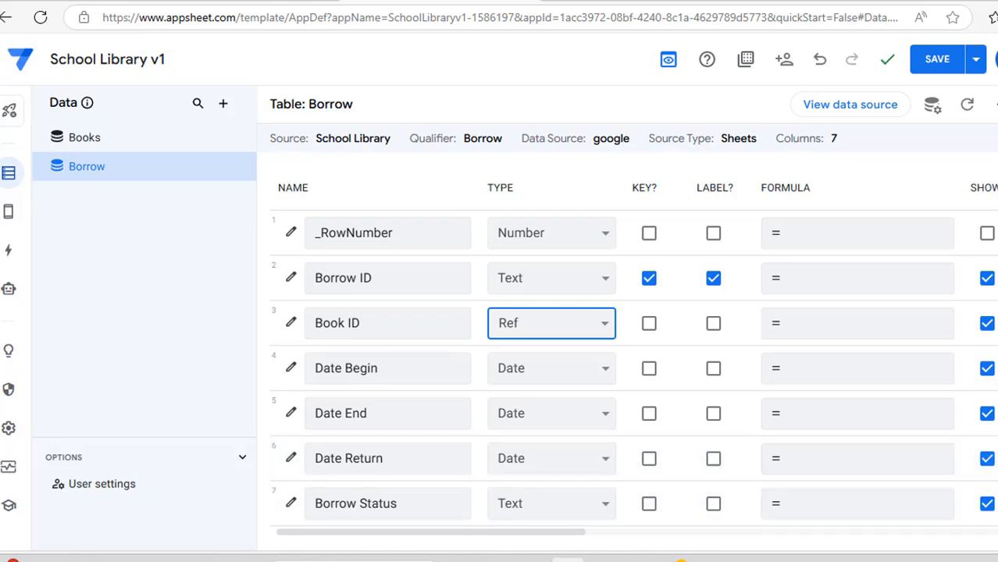
# - Clear the initial value formula of the Borrow table's Date Return column and save the empty expression
pyautogui.moveTo(570, 539); pyautogui.dragTo(778, 544)
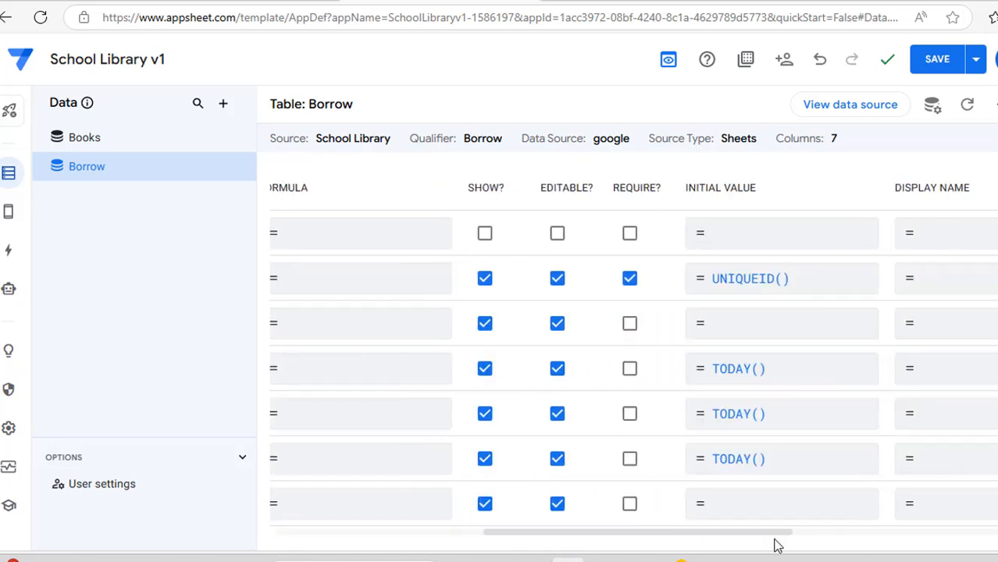
pyautogui.click(766, 460)
pyautogui.moveTo(303, 192); pyautogui.dragTo(50, 167)
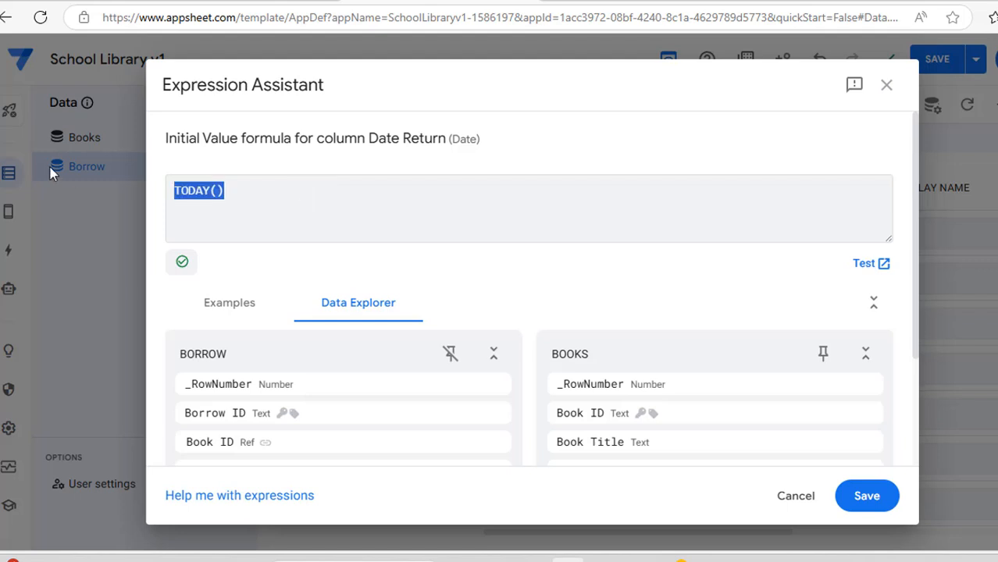
pyautogui.press('BackSpace')
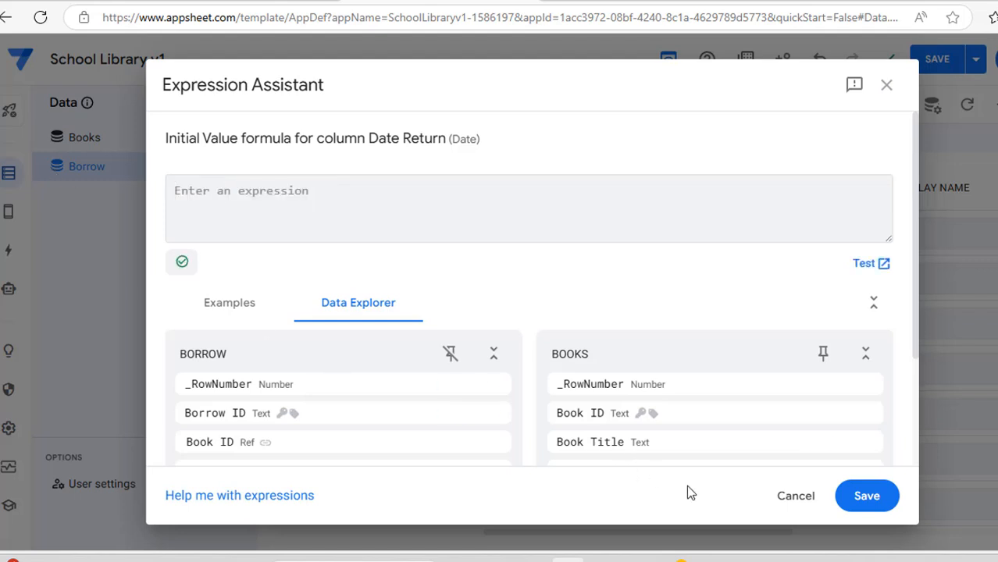
pyautogui.click(881, 496)
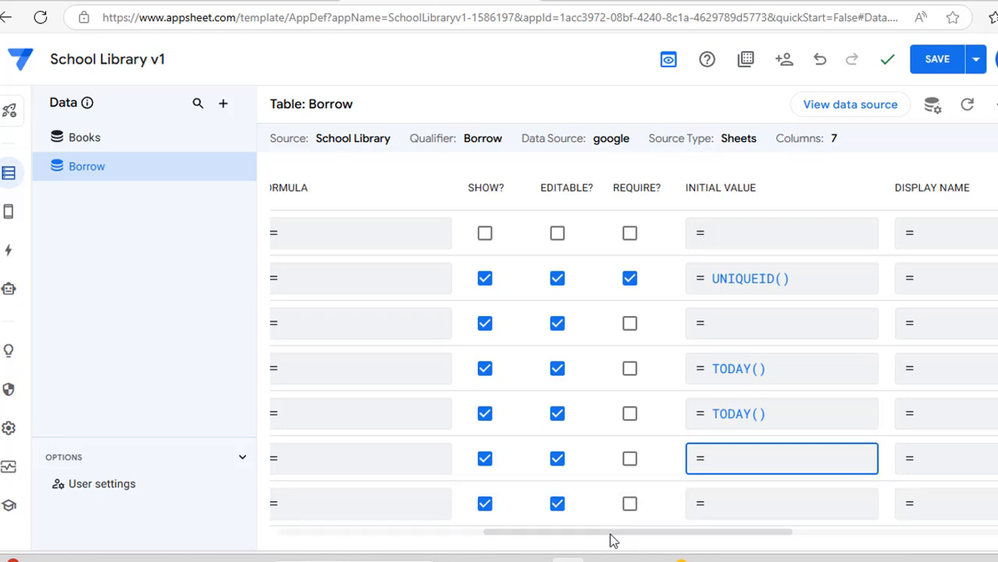
# - Change the Borrow Status column's type to Enum in the Borrow table
pyautogui.moveTo(600, 535); pyautogui.dragTo(310, 548)
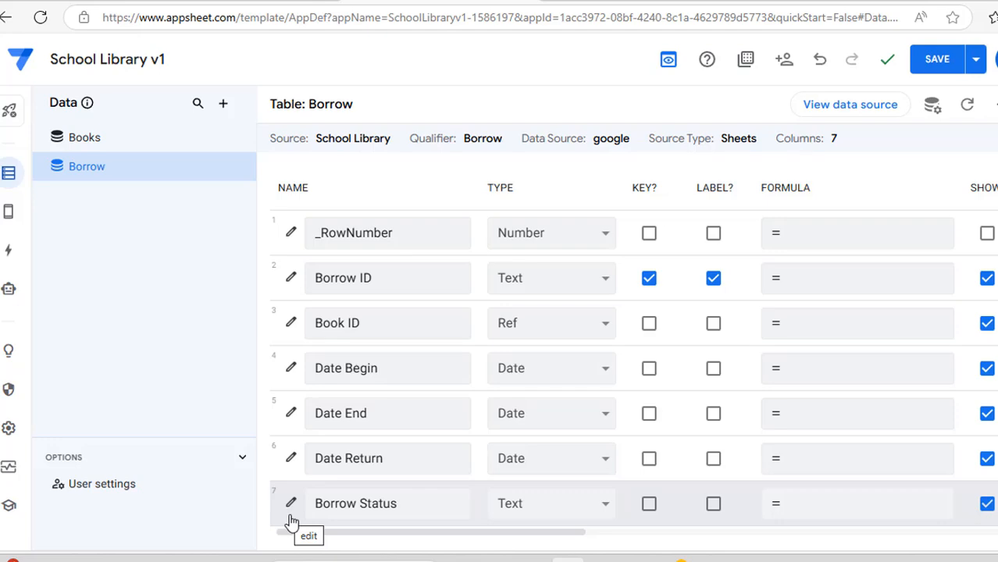
pyautogui.click(291, 519)
pyautogui.click(470, 365)
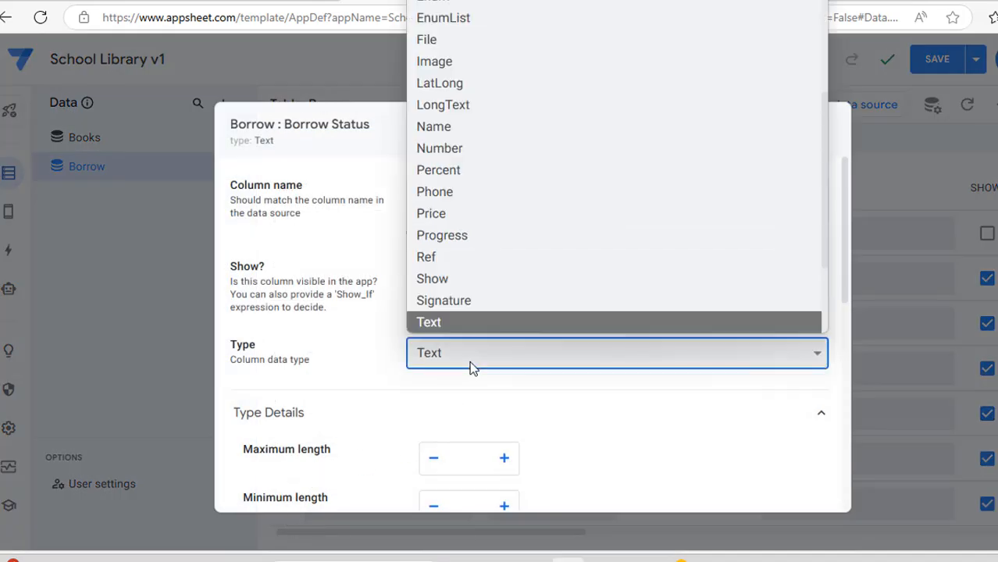
pyautogui.scroll(2, 492, 132)
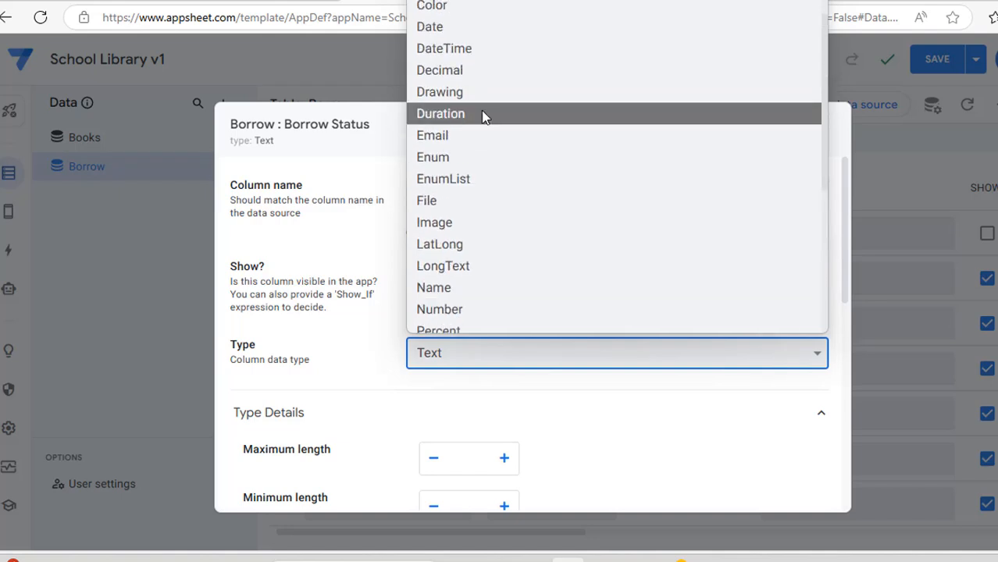
pyautogui.click(457, 157)
# - Add Returned as the first allowed value of the Borrow Status column
pyautogui.click(445, 462)
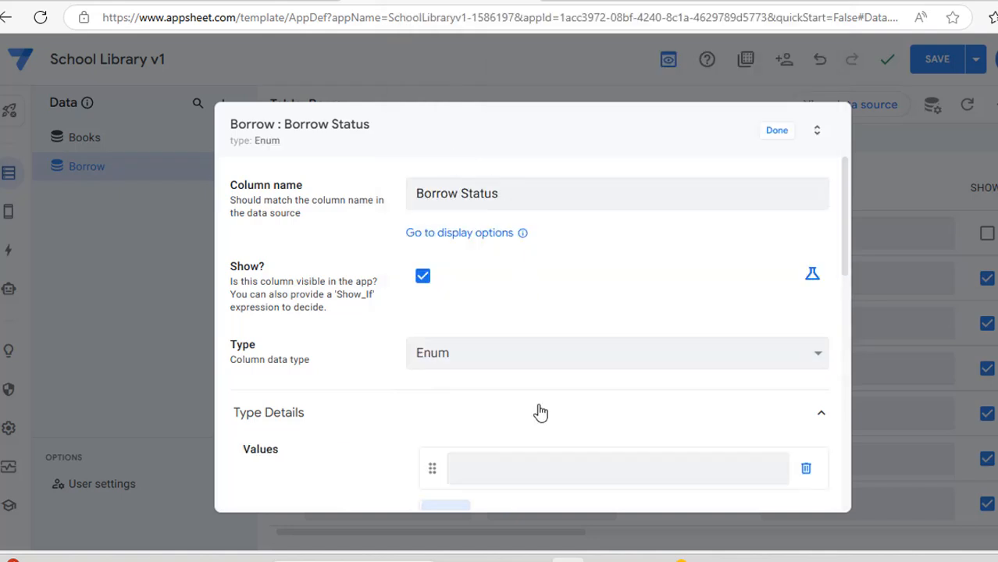
pyautogui.click(502, 460)
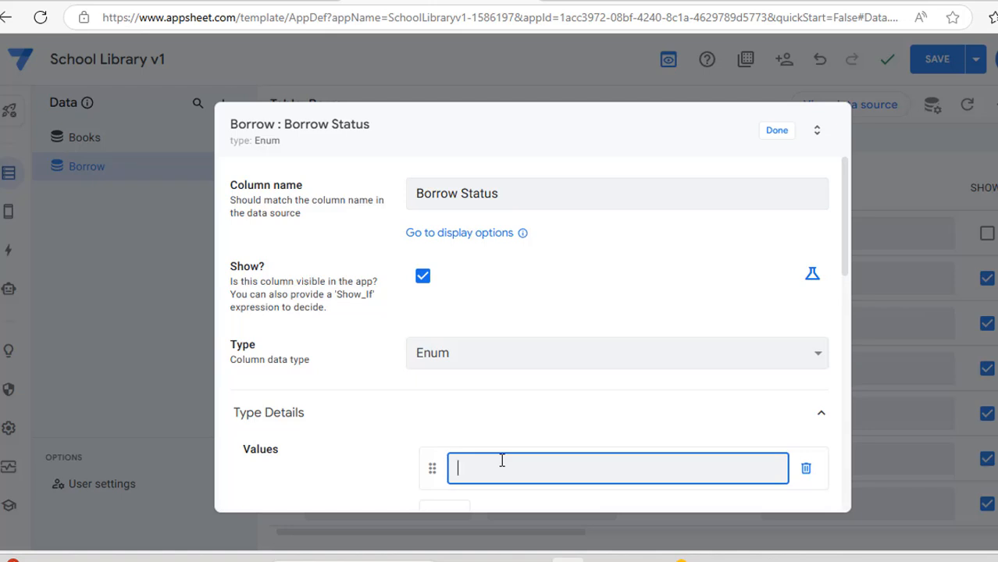
pyautogui.write('Returned')
# - Add Borrowed as the second Borrow Status value and finish editing the column
pyautogui.scroll(-3, 507, 313)
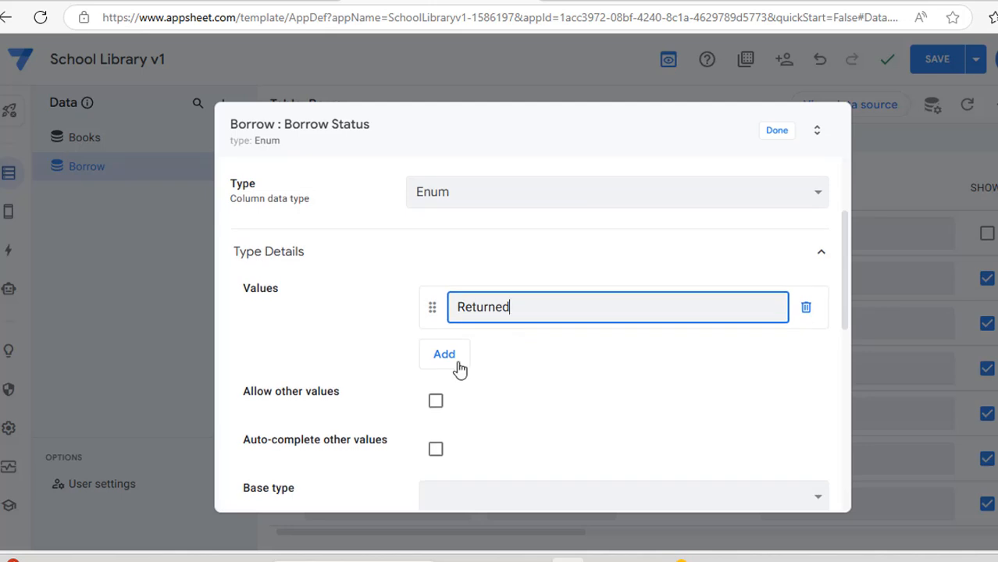
pyautogui.click(453, 358)
pyautogui.click(538, 352)
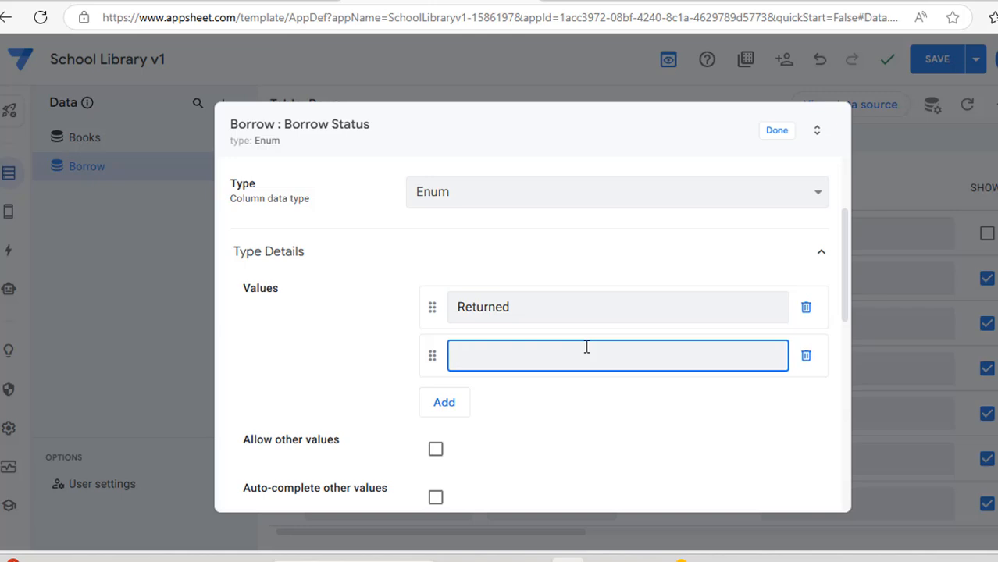
pyautogui.write('Borrowed')
pyautogui.click(776, 129)
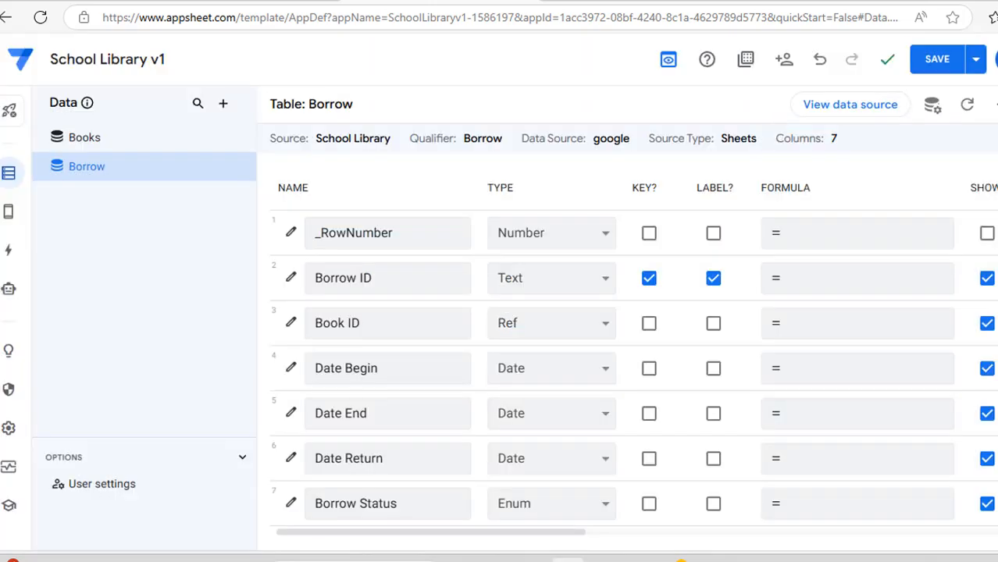
# - Save the app's changes and expand the live app preview
pyautogui.click(937, 59)
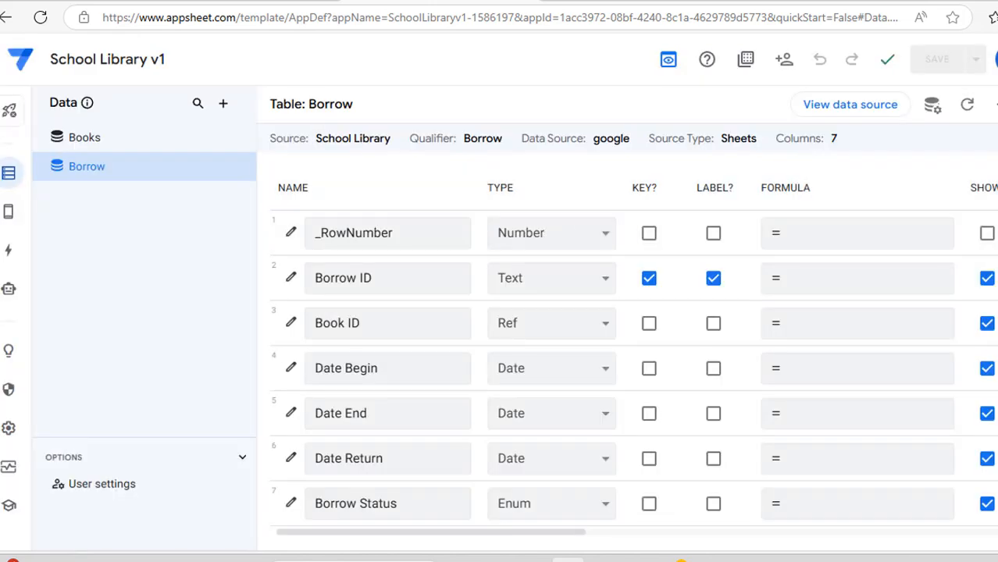
pyautogui.click(987, 316)
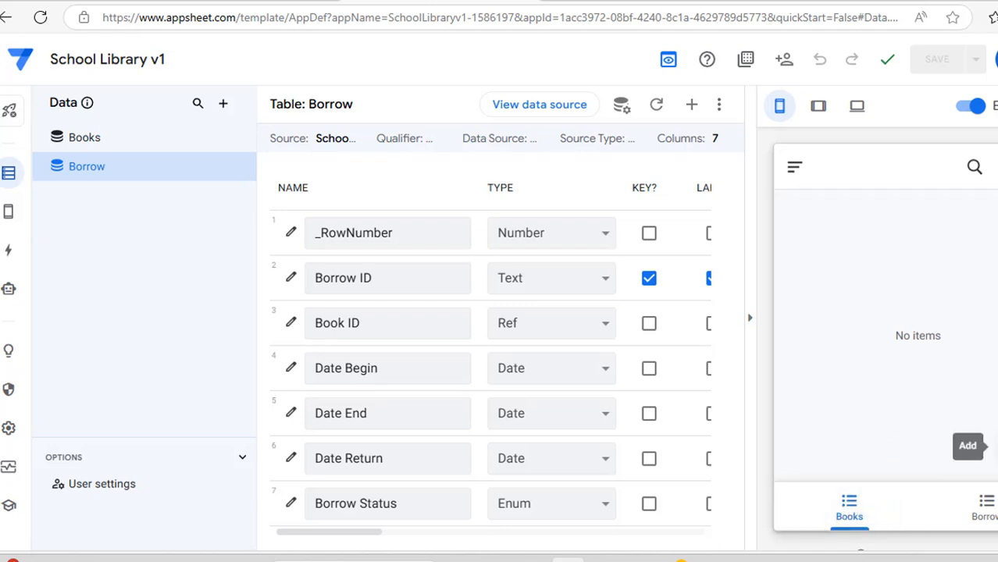
# - Start a new Books record in the app preview with the title IELST and attach the pid-208332 image from Downloads
pyautogui.click(993, 446)
pyautogui.click(892, 333)
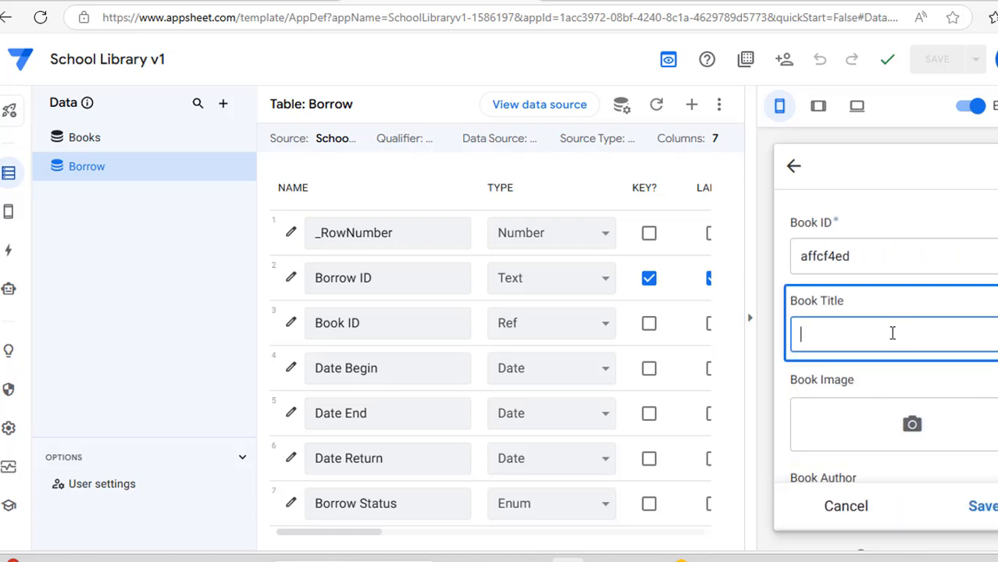
pyautogui.write('IELST')
pyautogui.click(855, 440)
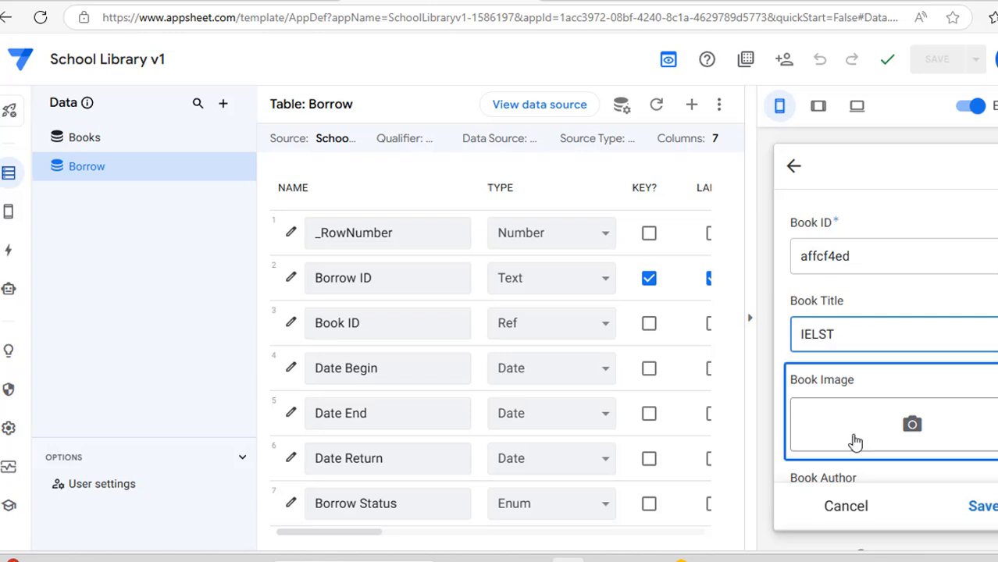
pyautogui.scroll(-3, 234, 156)
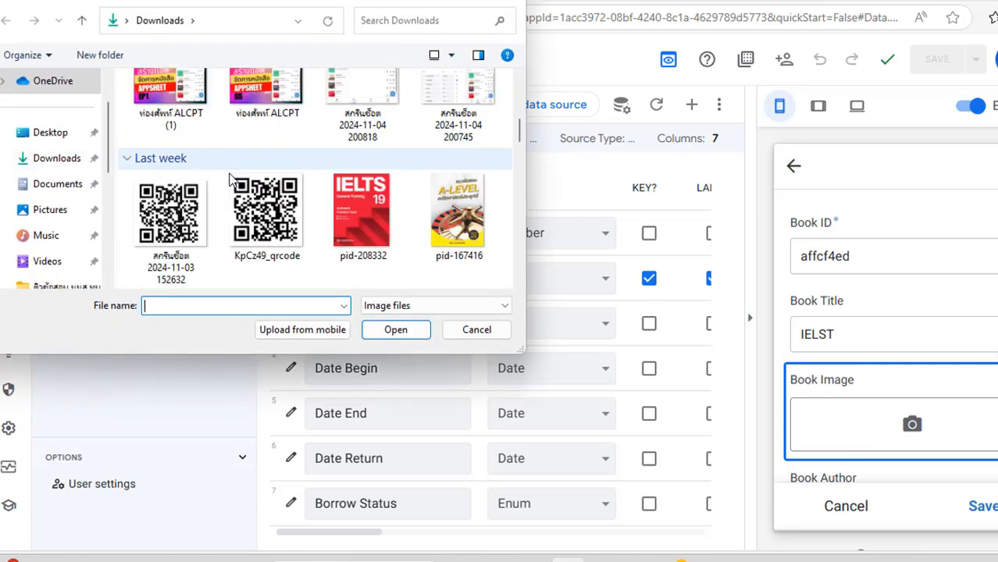
pyautogui.click(346, 207)
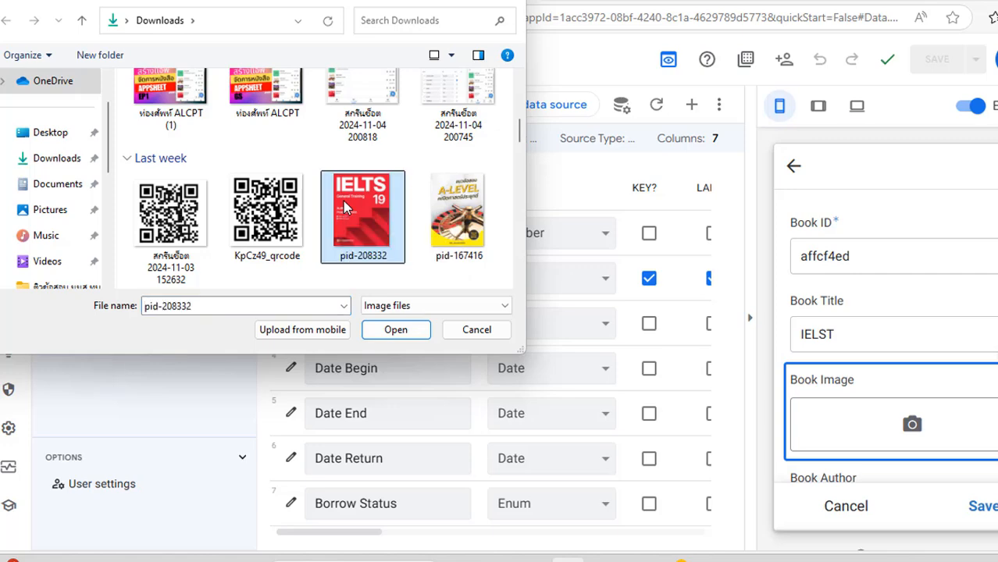
pyautogui.click(395, 330)
# - Correct the new record's Book Title to IELTS
pyautogui.click(838, 336)
pyautogui.doubleClick(874, 341)
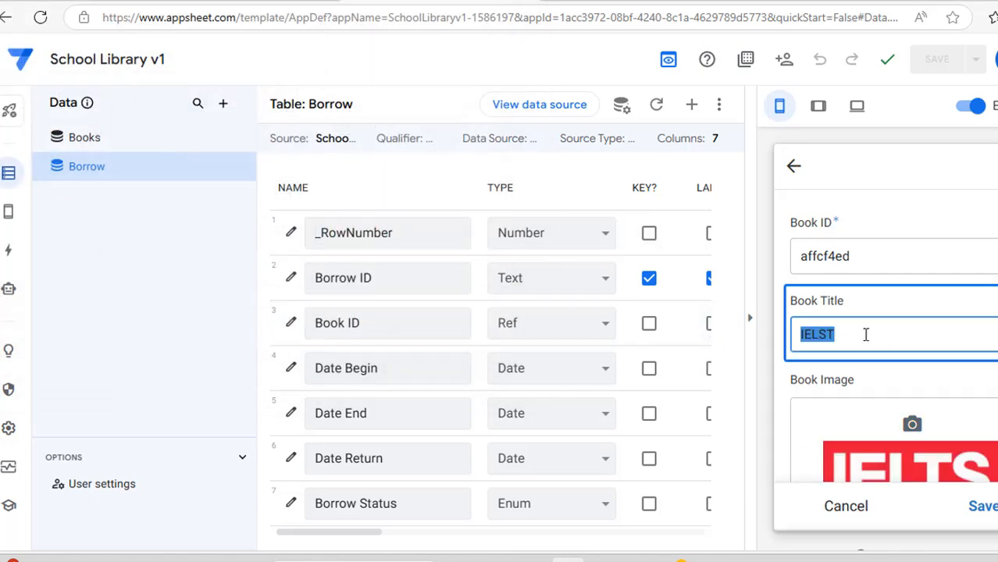
pyautogui.click(865, 335)
pyautogui.press('BackSpace')
pyautogui.press('BackSpace')
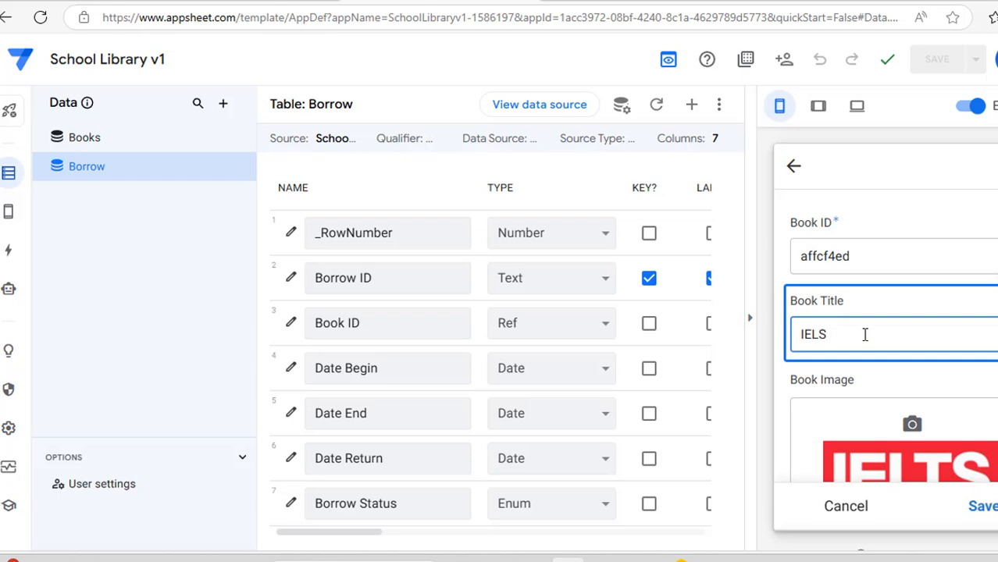
pyautogui.write('TS')
# - Enter Cabbridge as the Book Author and set the Book Status to Available
pyautogui.scroll(-3, 869, 332)
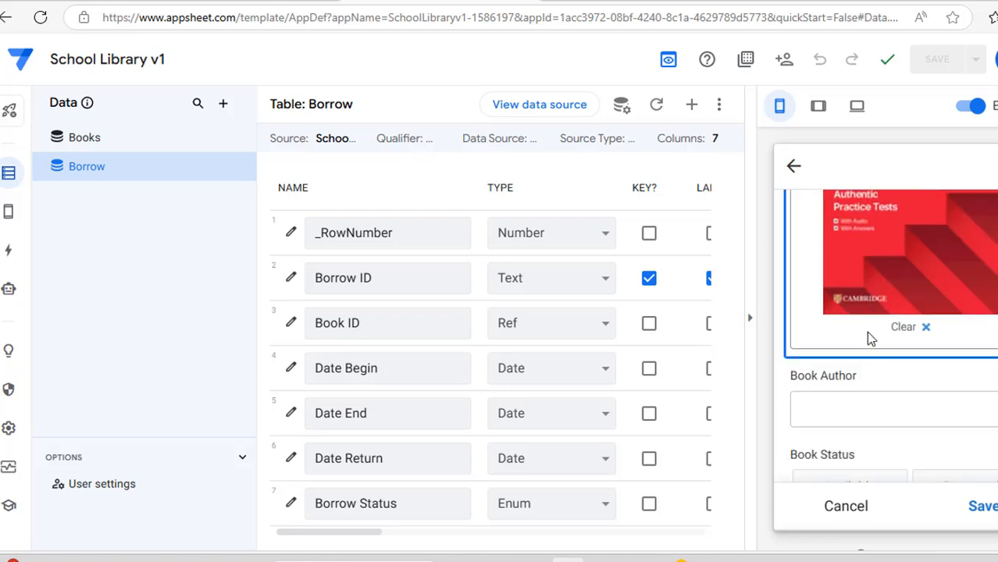
pyautogui.click(876, 351)
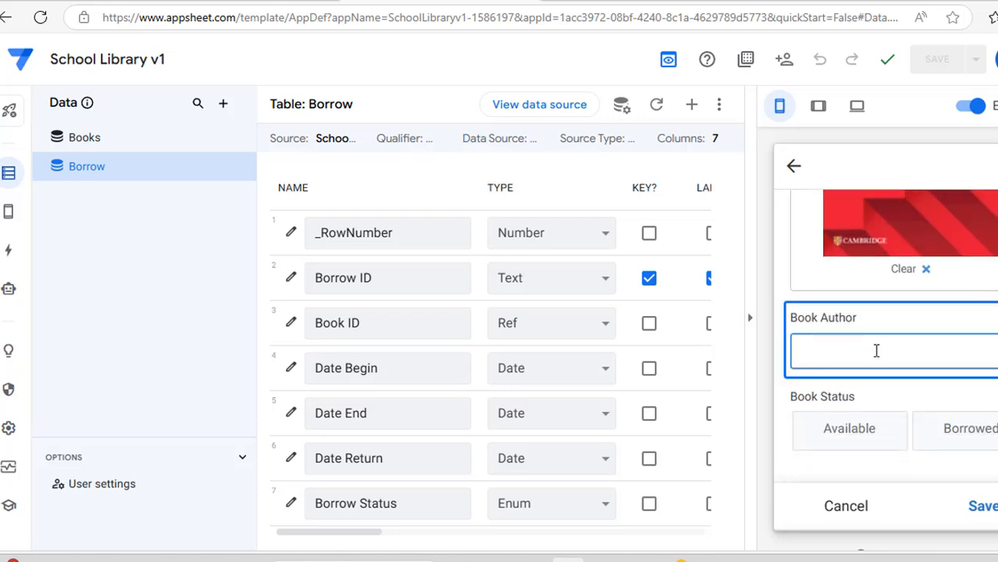
pyautogui.write('Cabbridge')
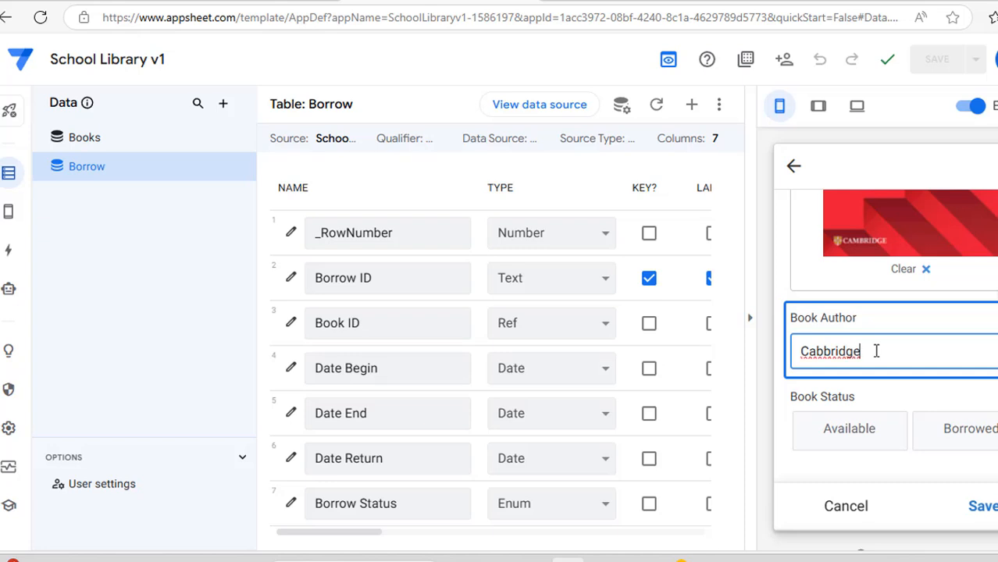
pyautogui.click(847, 428)
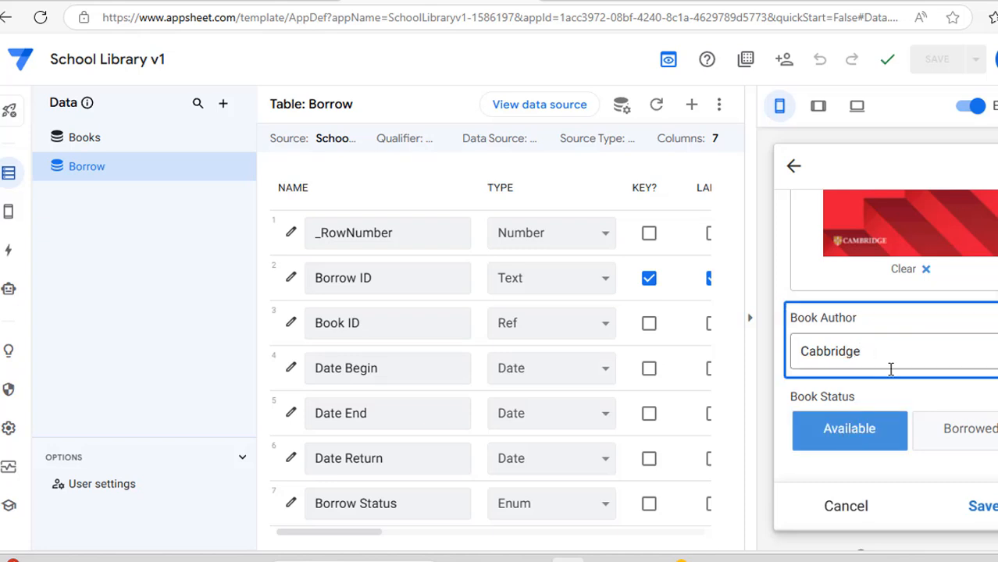
# - Correct the Book Author spelling to Cambridge and save the book record
pyautogui.doubleClick(822, 351)
pyautogui.click(832, 353)
pyautogui.press('BackSpace')
pyautogui.press('BackSpace')
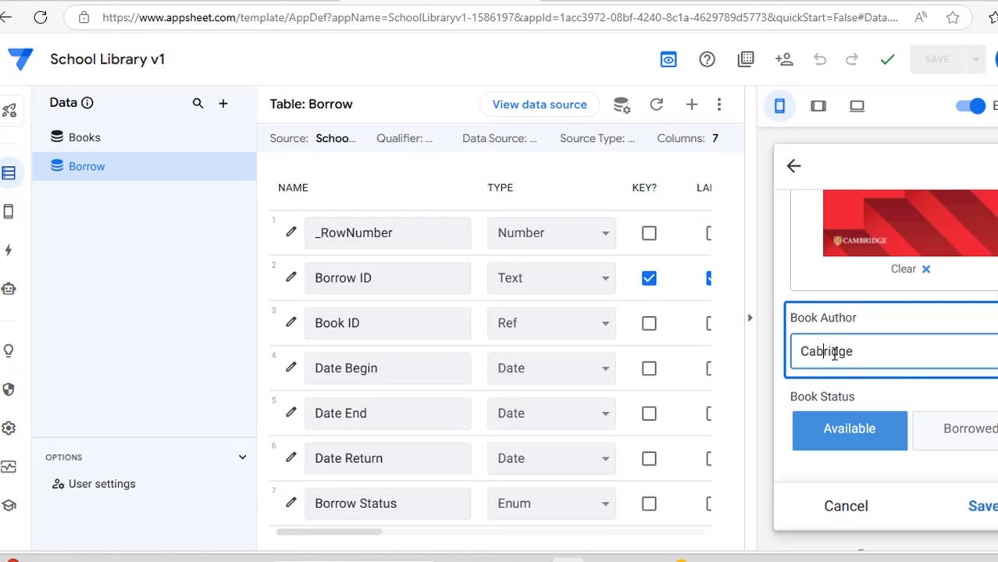
pyautogui.write('mb')
pyautogui.click(977, 506)
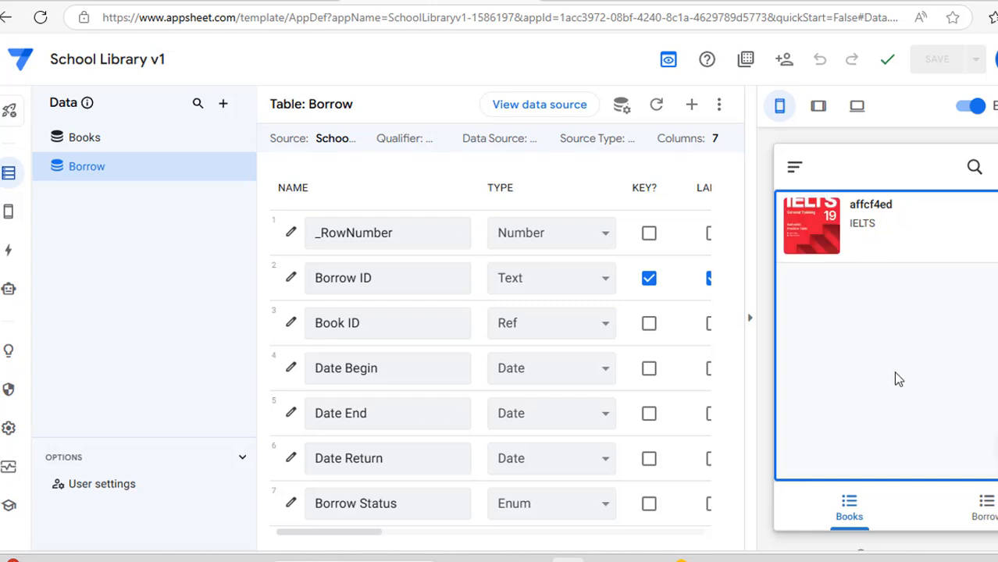
# - Start a second Books record titled Basic Law and attach the pid-167416 image from Downloads
pyautogui.click(976, 444)
pyautogui.click(948, 345)
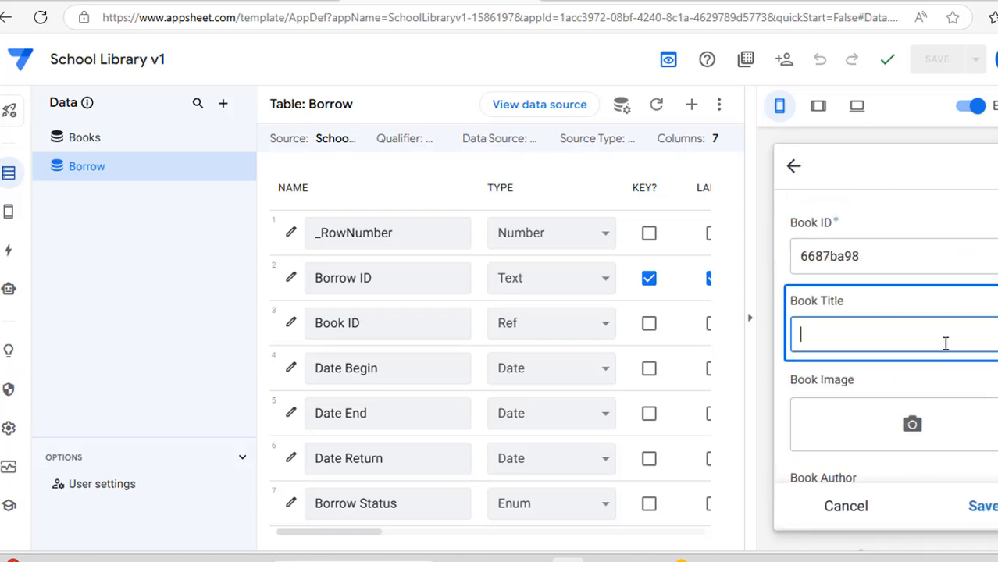
pyautogui.write('Basic Law')
pyautogui.click(972, 402)
pyautogui.scroll(-3, 331, 187)
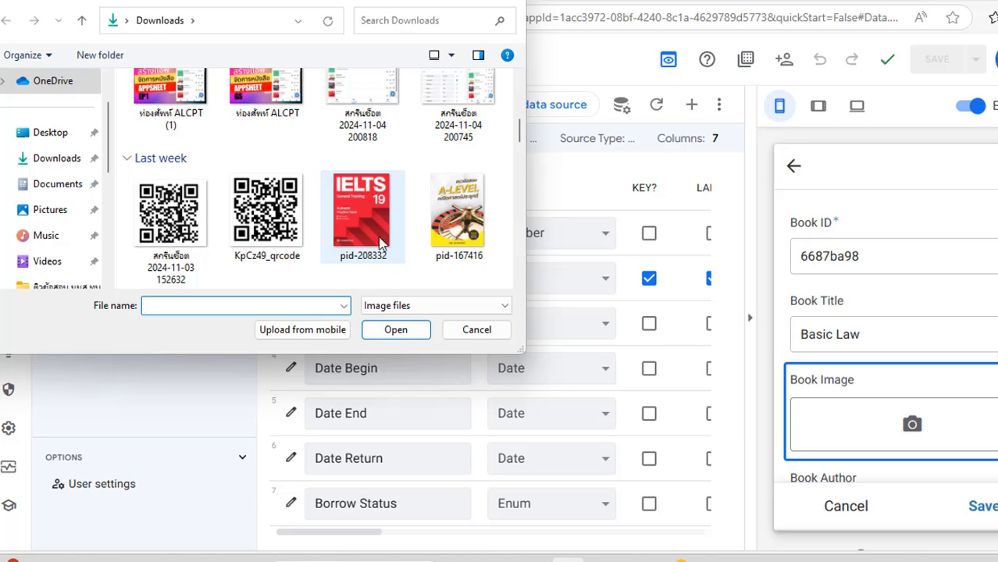
pyautogui.doubleClick(459, 213)
# - Enter the author's name, set the Book Status to Available, and save the Basic Law record
pyautogui.scroll(-3, 906, 386)
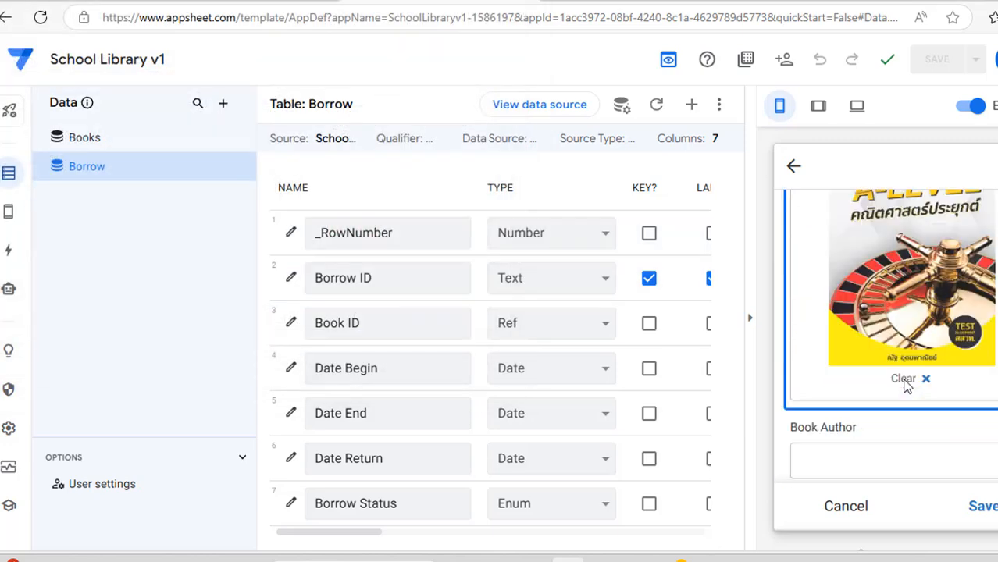
pyautogui.scroll(-2, 906, 387)
pyautogui.click(905, 383)
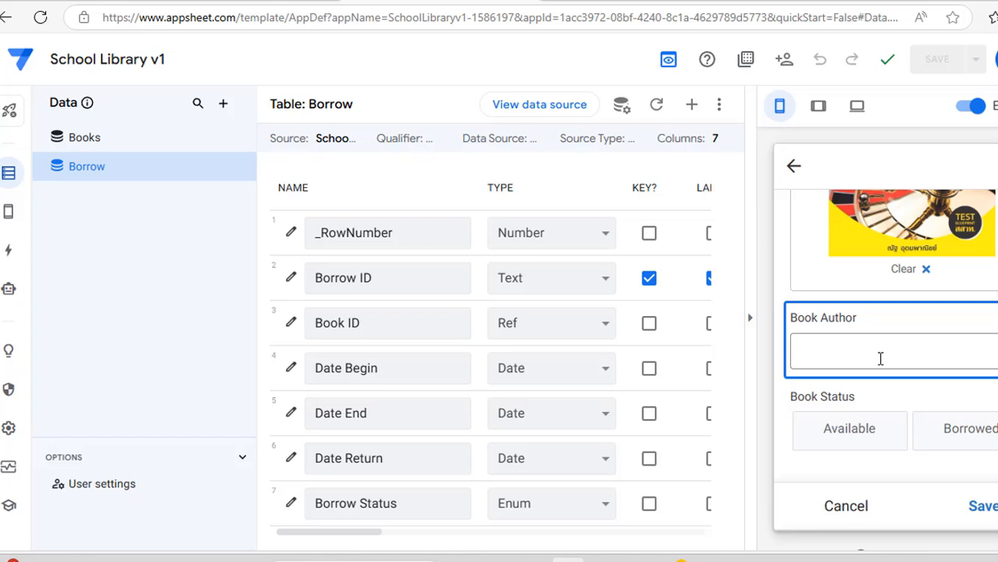
pyautogui.click(880, 358)
pyautogui.write('Nut')
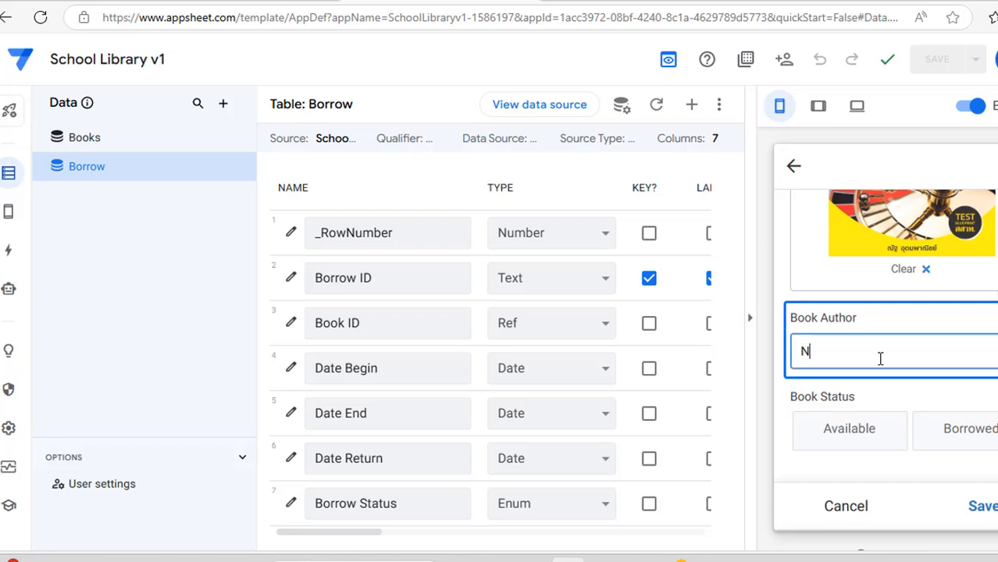
pyautogui.click(843, 435)
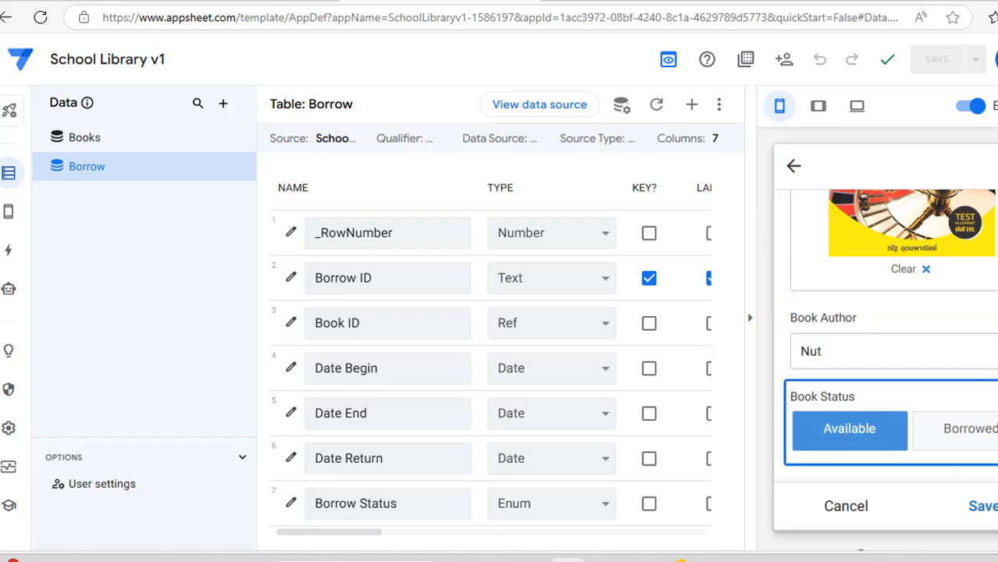
pyautogui.click(980, 505)
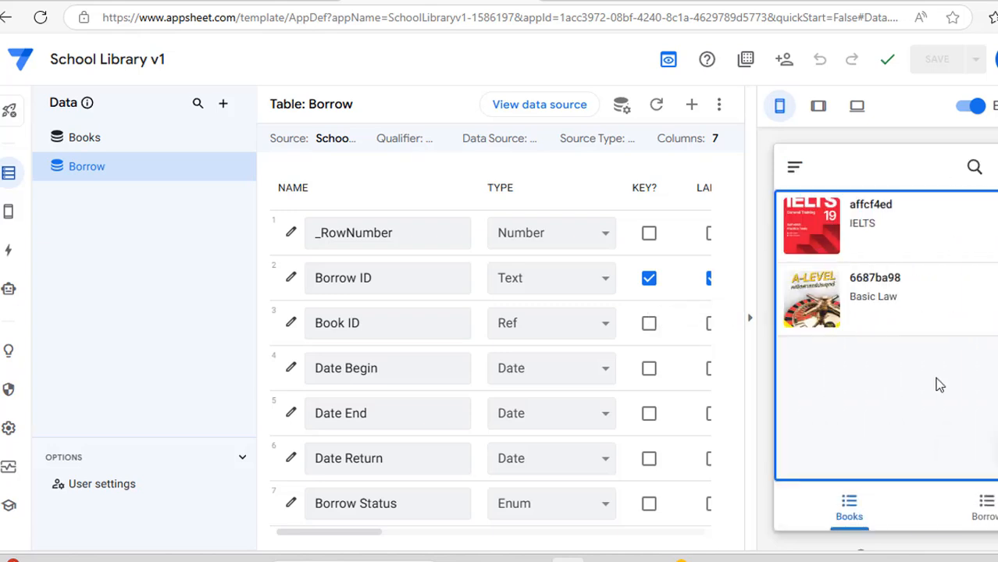
# - Check the Borrow view in the app preview and return to the Books list
pyautogui.click(979, 518)
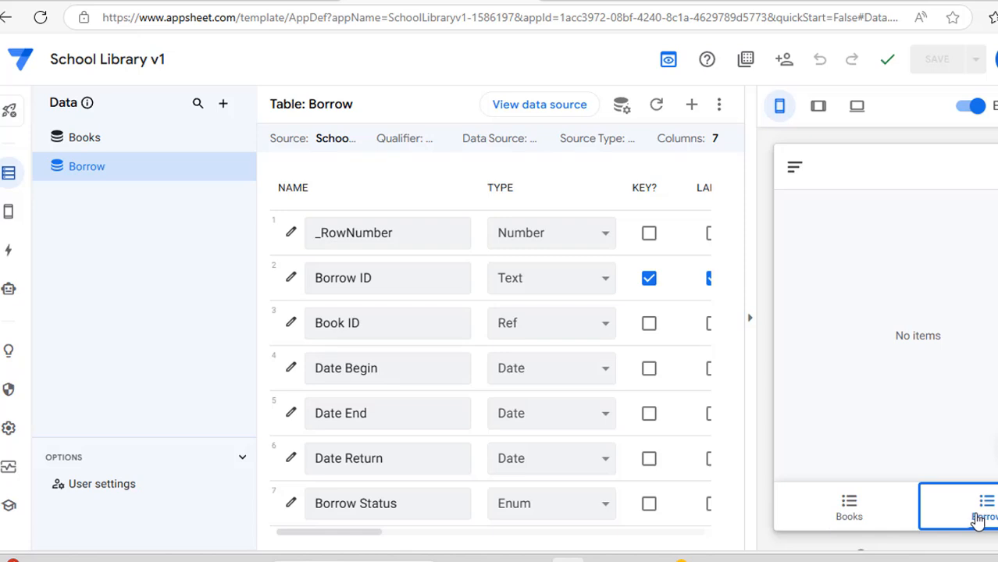
pyautogui.click(851, 506)
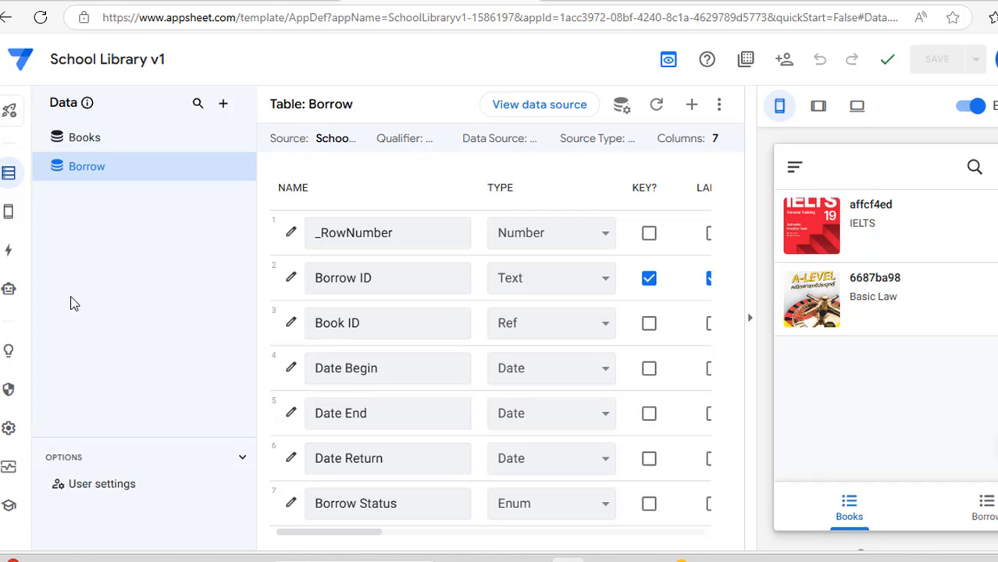
# - Create a new custom action for the Books table
pyautogui.click(9, 254)
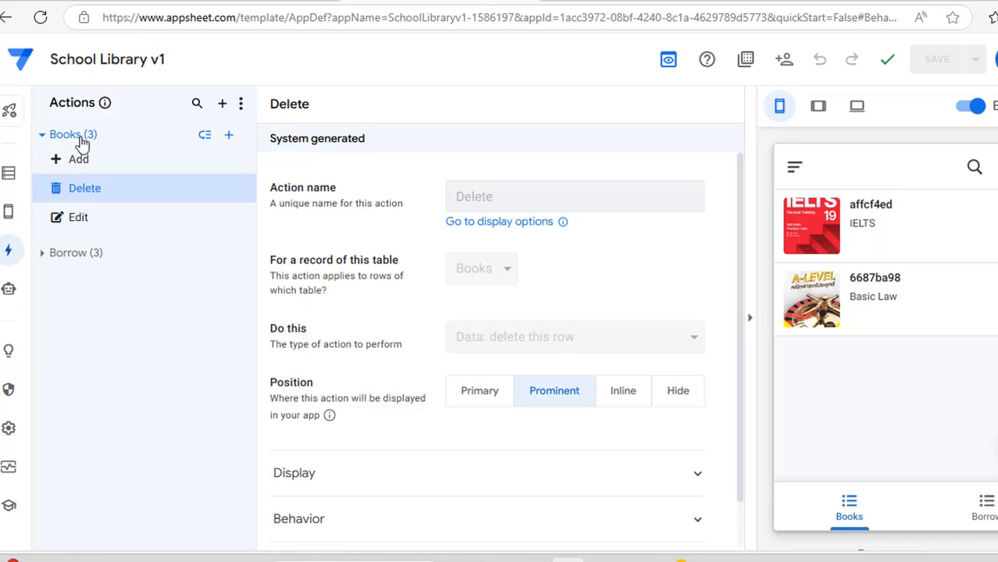
pyautogui.click(230, 139)
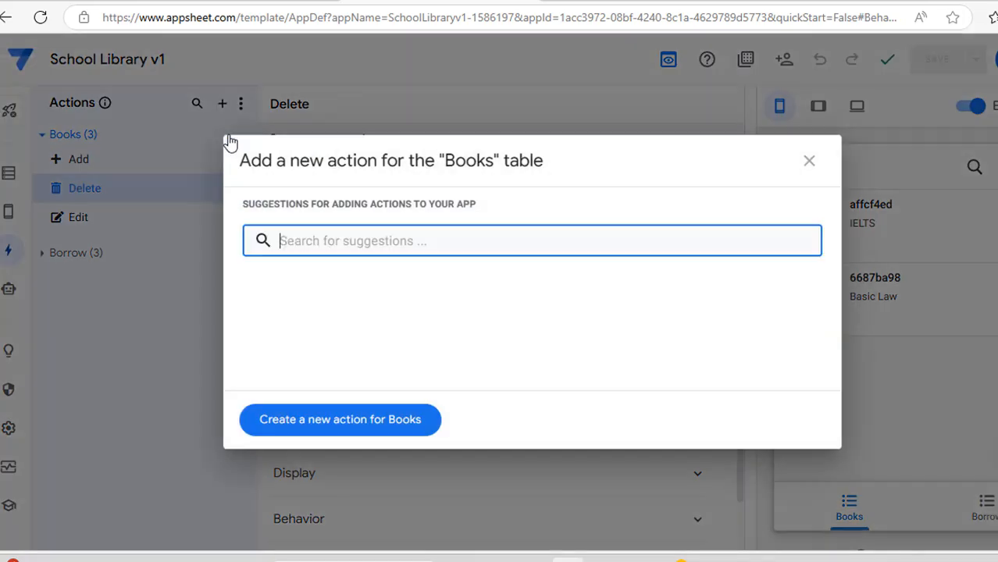
pyautogui.click(327, 419)
# - Name the new Books action Change book status to Available
pyautogui.moveTo(537, 196); pyautogui.dragTo(319, 183)
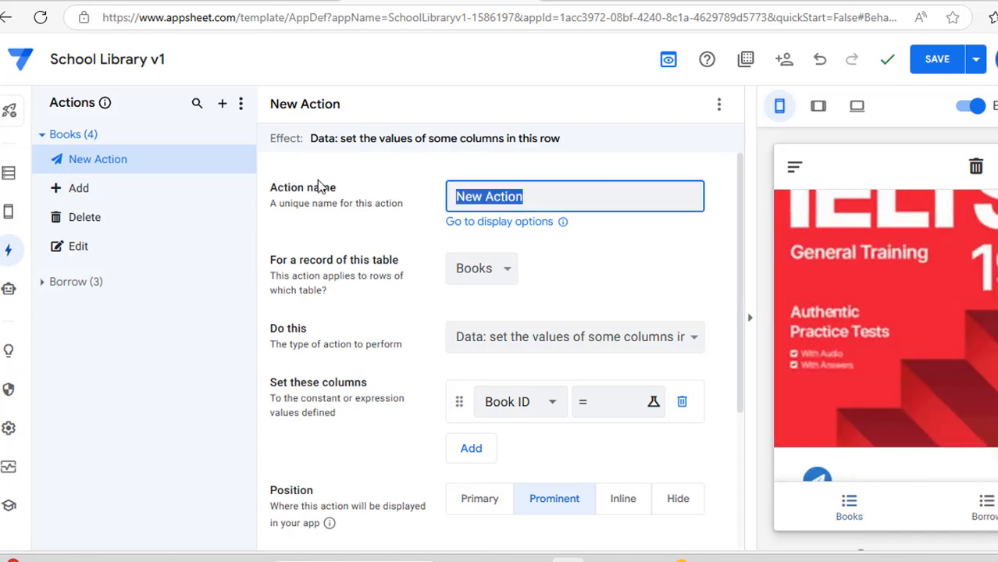
pyautogui.write('C')
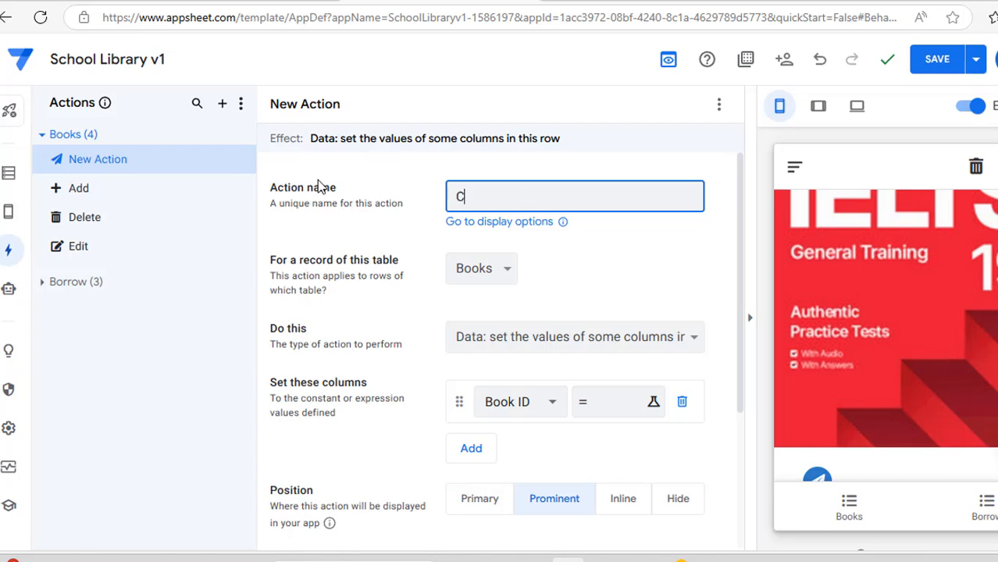
pyautogui.write('hange book ')
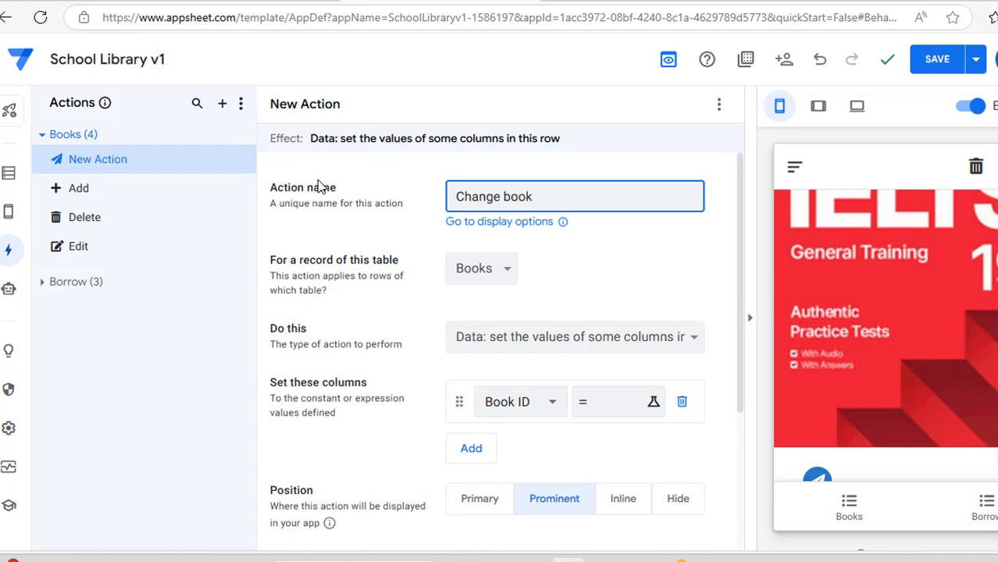
pyautogui.write('status to Avai')
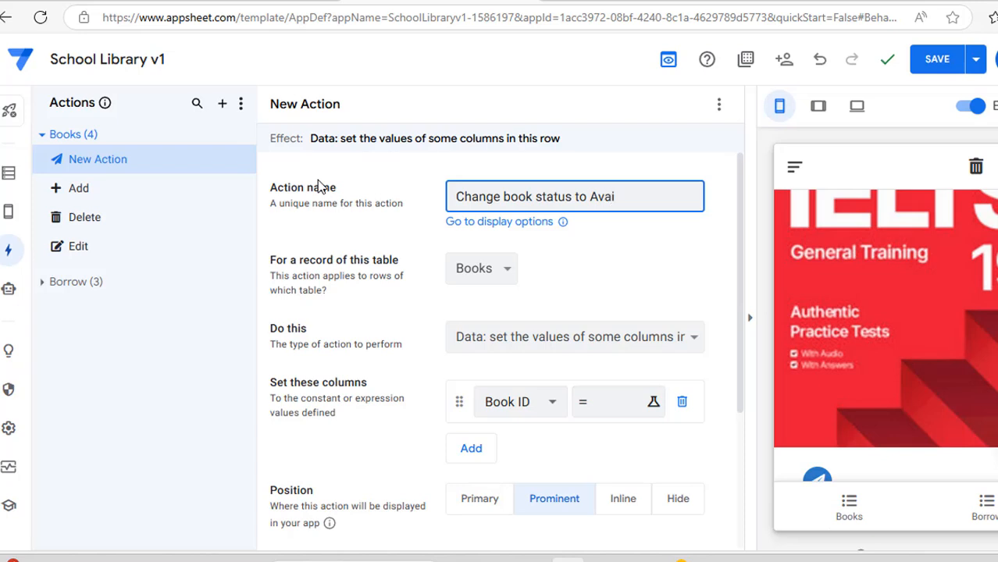
pyautogui.write('lable')
pyautogui.click(320, 268)
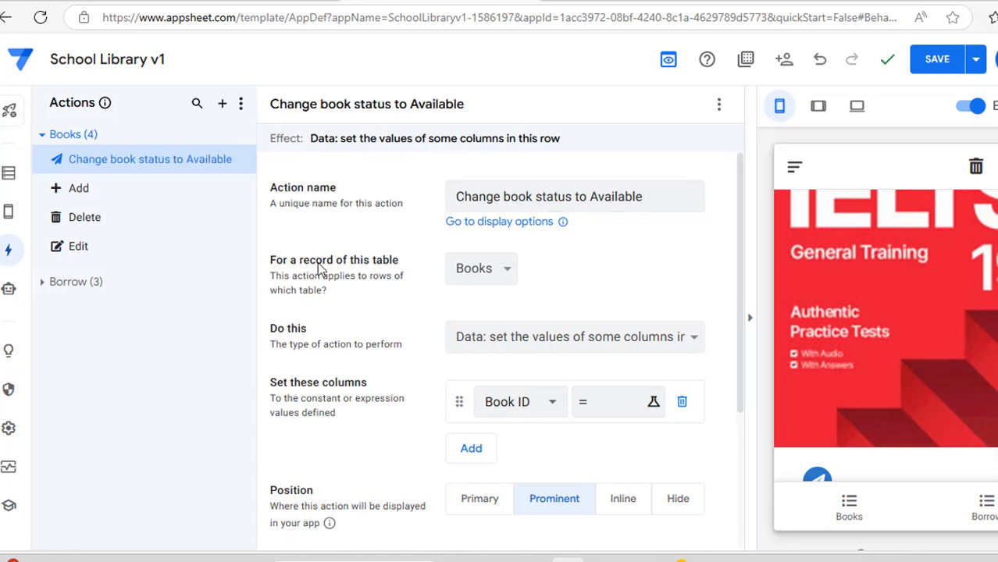
# - Apply the action to the Books table and choose Book Status as the column it sets
pyautogui.click(464, 274)
pyautogui.click(499, 307)
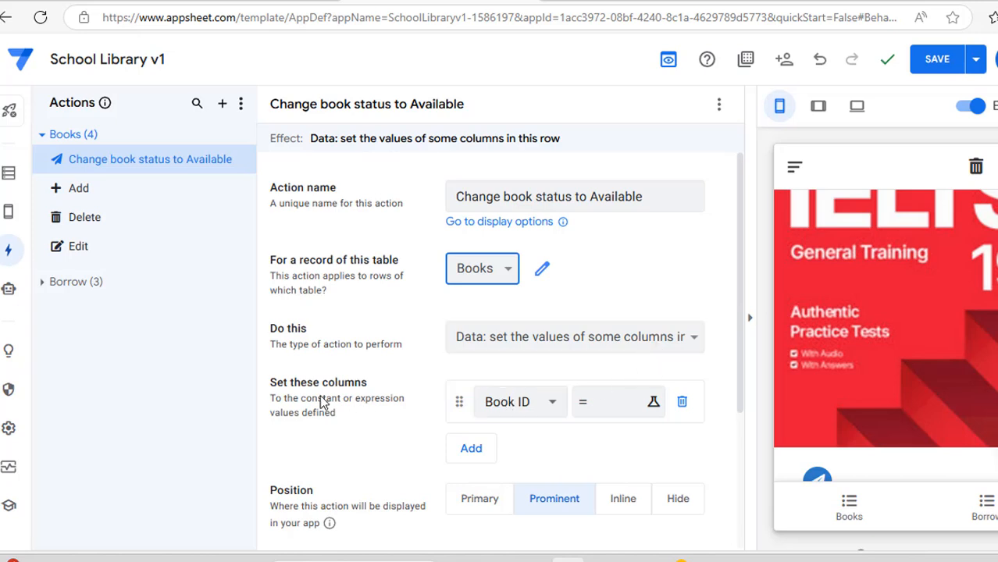
pyautogui.click(553, 403)
pyautogui.click(525, 517)
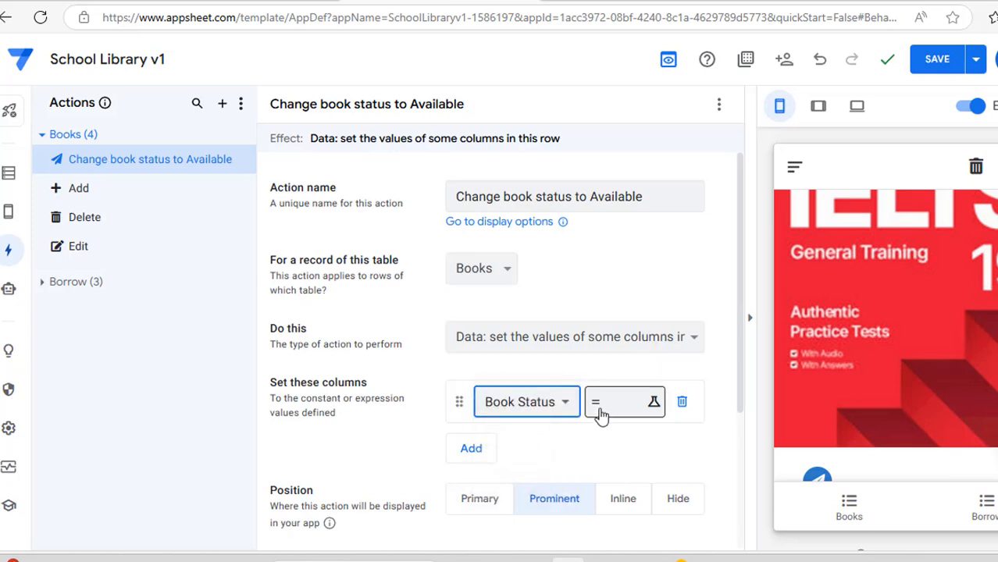
# - Set the new Book Status value to Available with a Prominent position and save the app
pyautogui.click(599, 403)
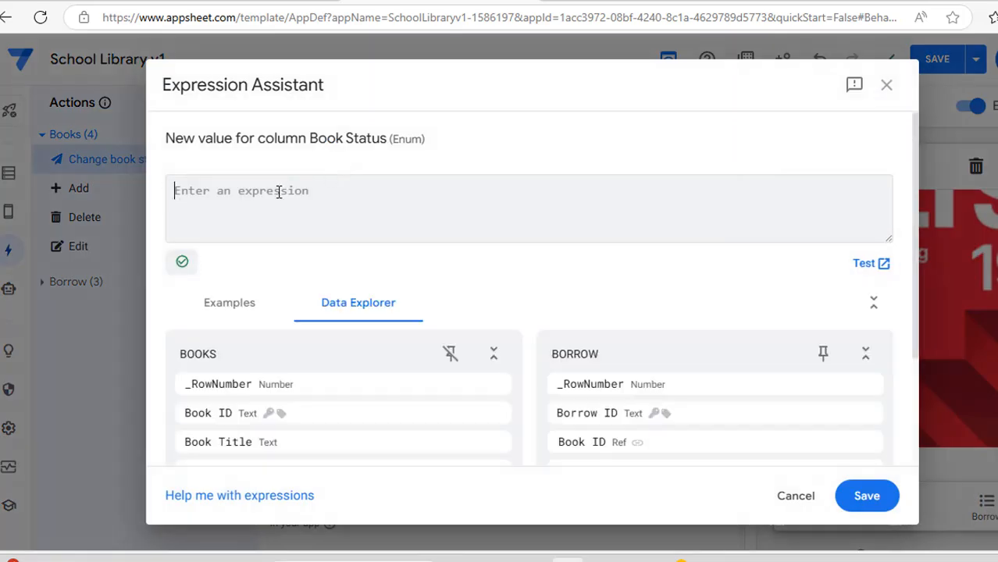
pyautogui.write('Ava')
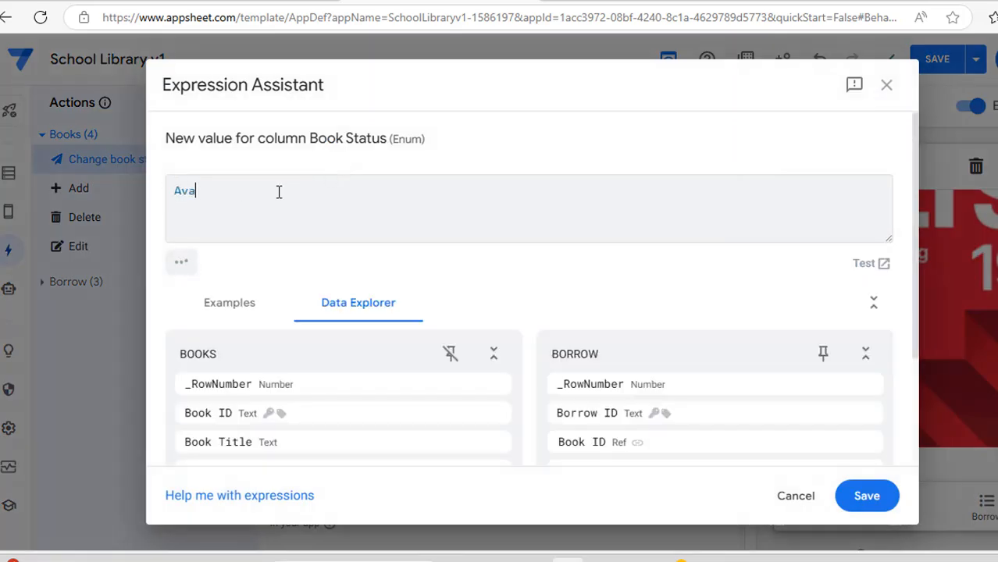
pyautogui.write('ilable')
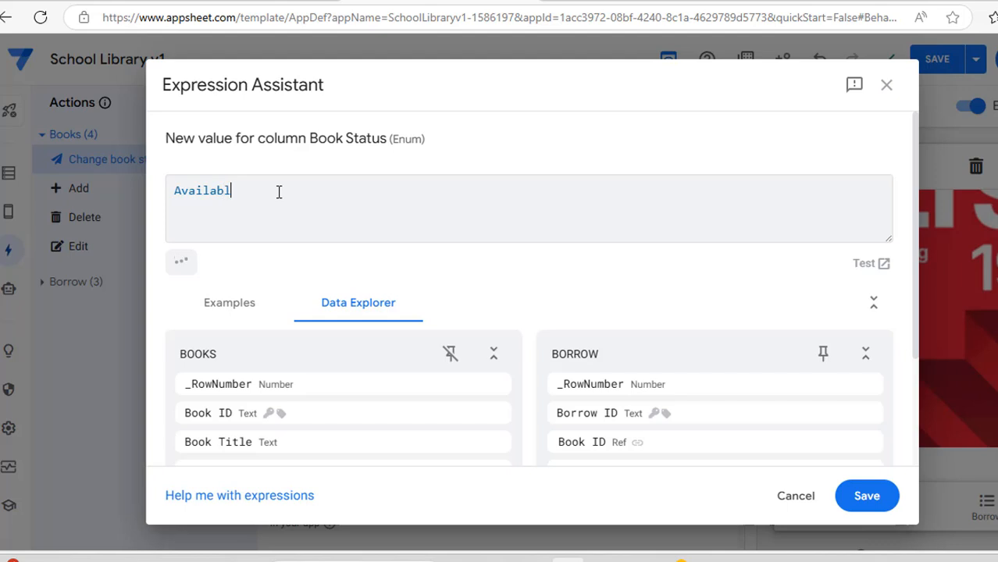
pyautogui.click(878, 507)
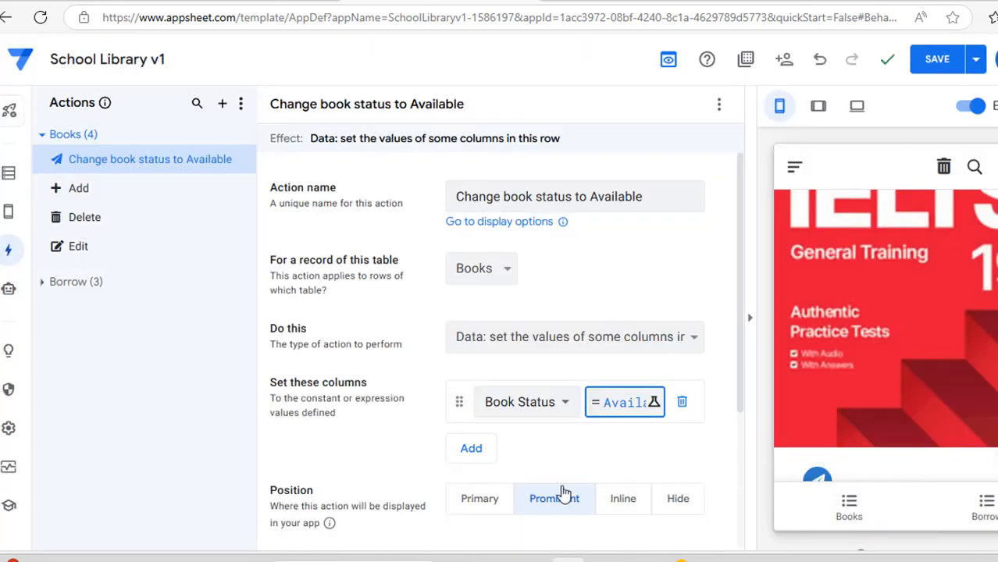
pyautogui.scroll(-2, 633, 441)
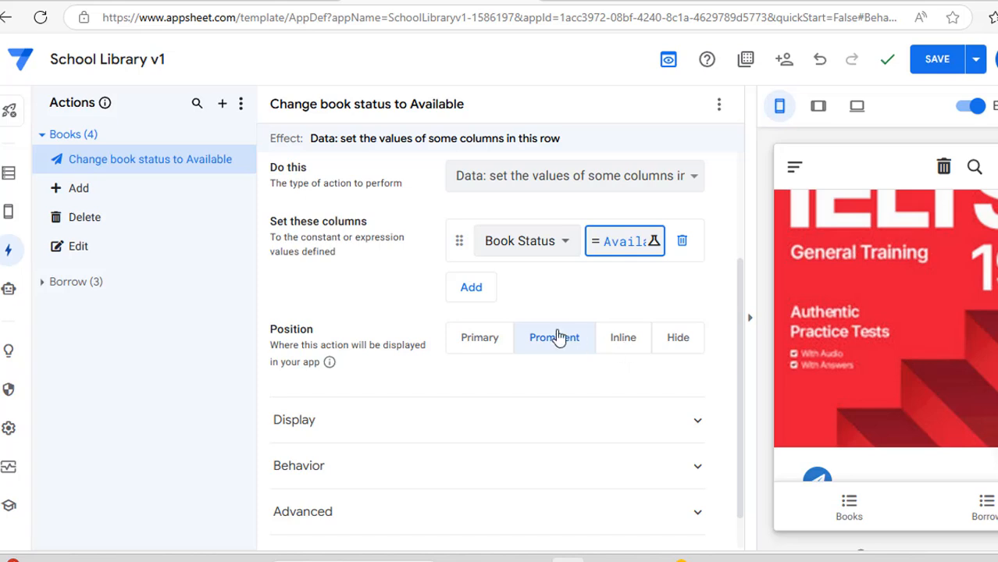
pyautogui.click(934, 59)
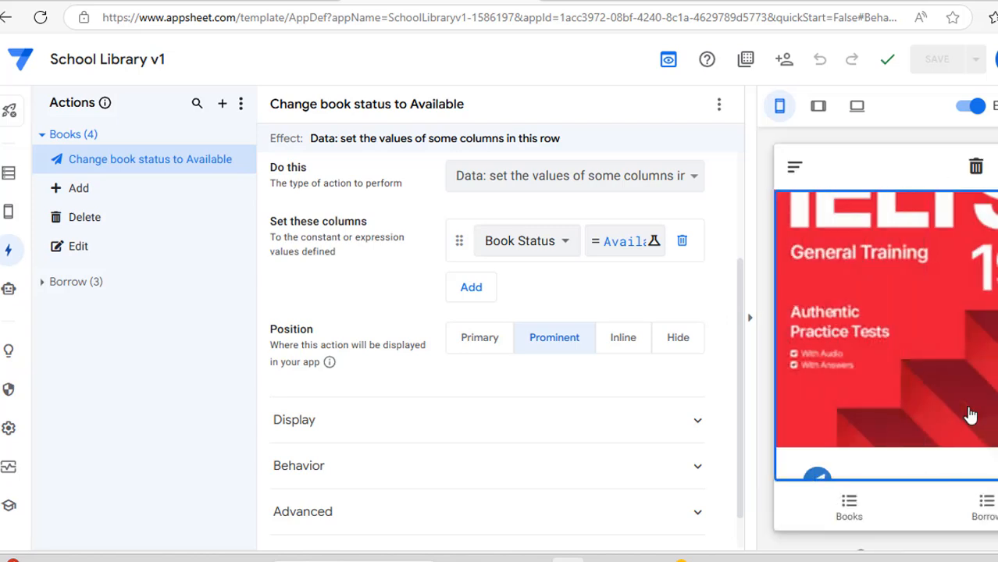
# - Compare the preview's Books list with the Book Status column of the Books sheet in Google Sheets and return to AppSheet
pyautogui.click(849, 506)
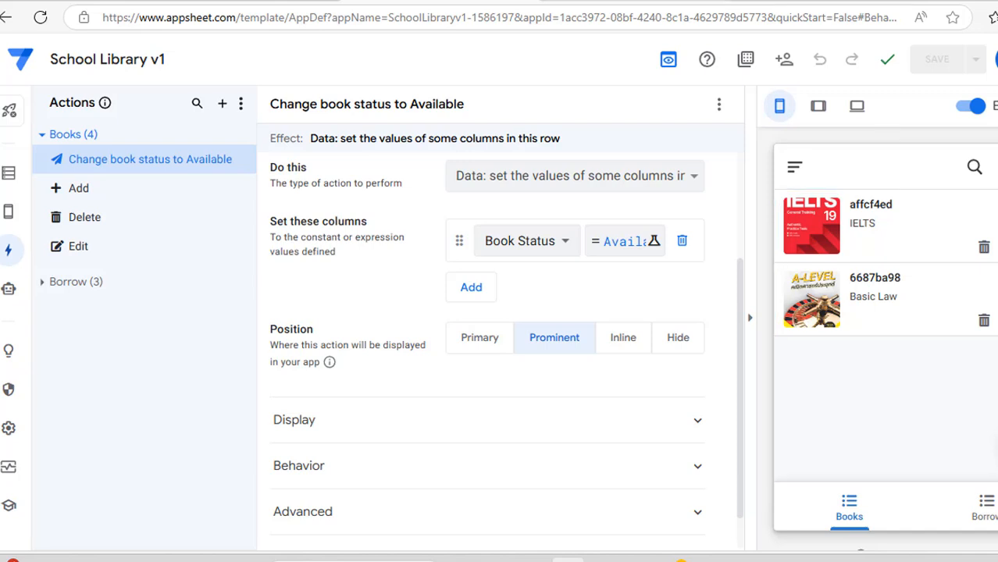
pyautogui.click(608, 1)
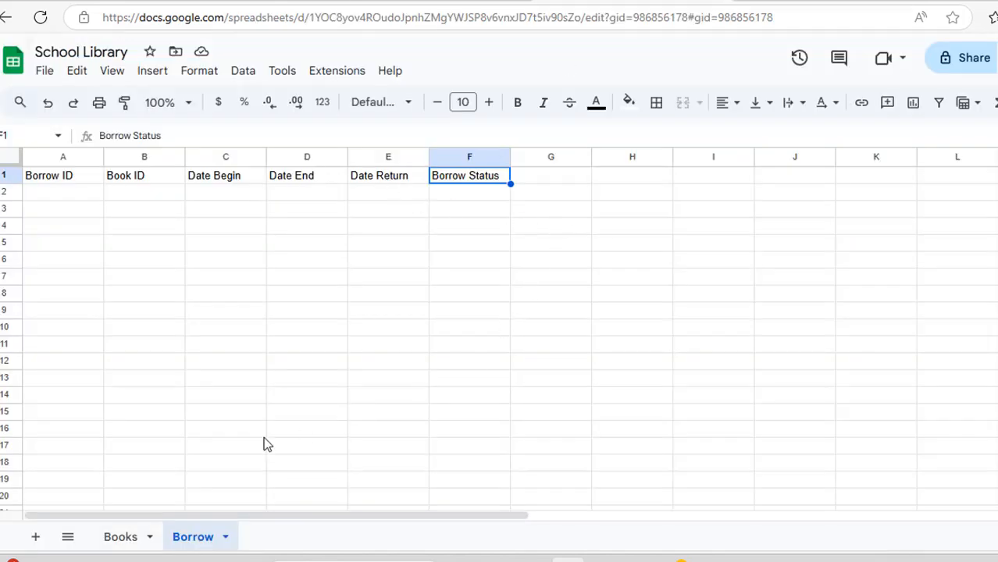
pyautogui.click(124, 536)
pyautogui.click(396, 198)
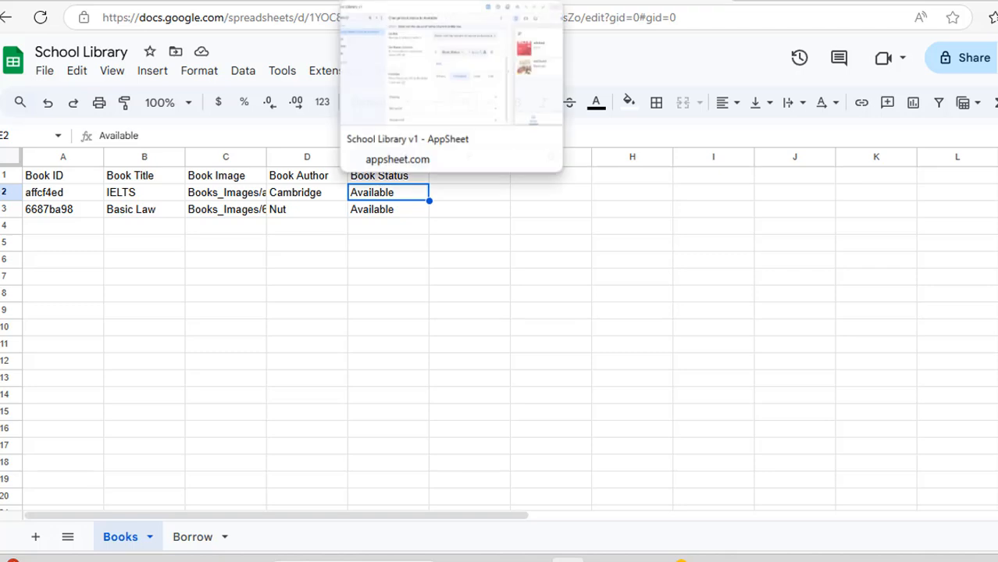
pyautogui.click(451, 1)
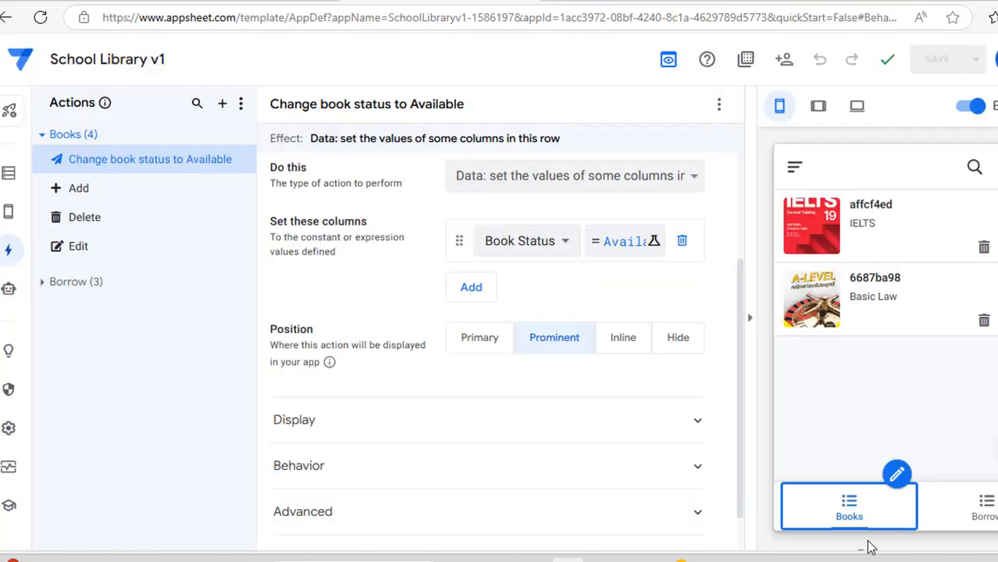
pyautogui.click(915, 353)
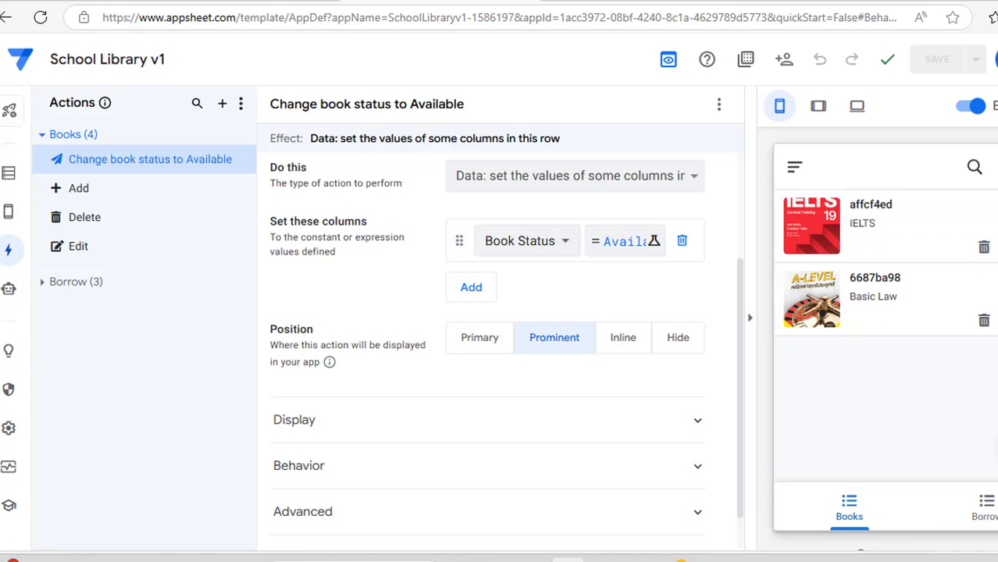
pyautogui.click(637, 2)
pyautogui.click(535, 295)
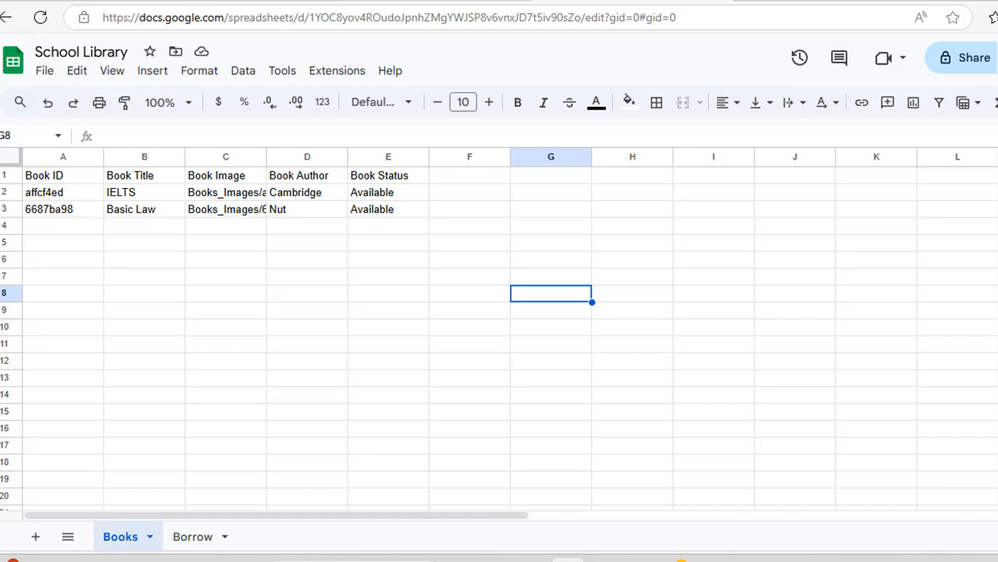
pyautogui.click(439, 2)
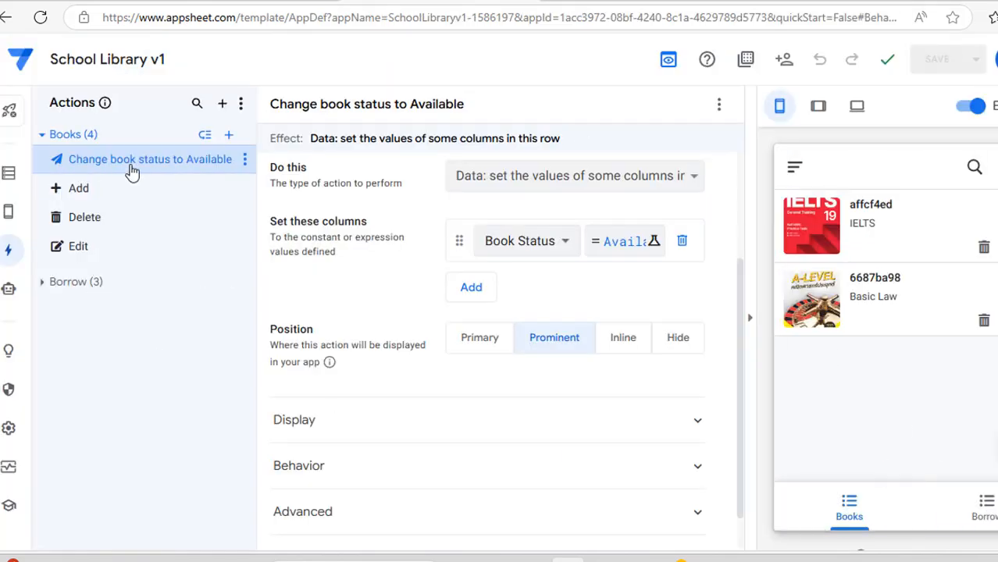
# - Create another custom action for the Books table named Change the book status to borrowed
pyautogui.click(229, 134)
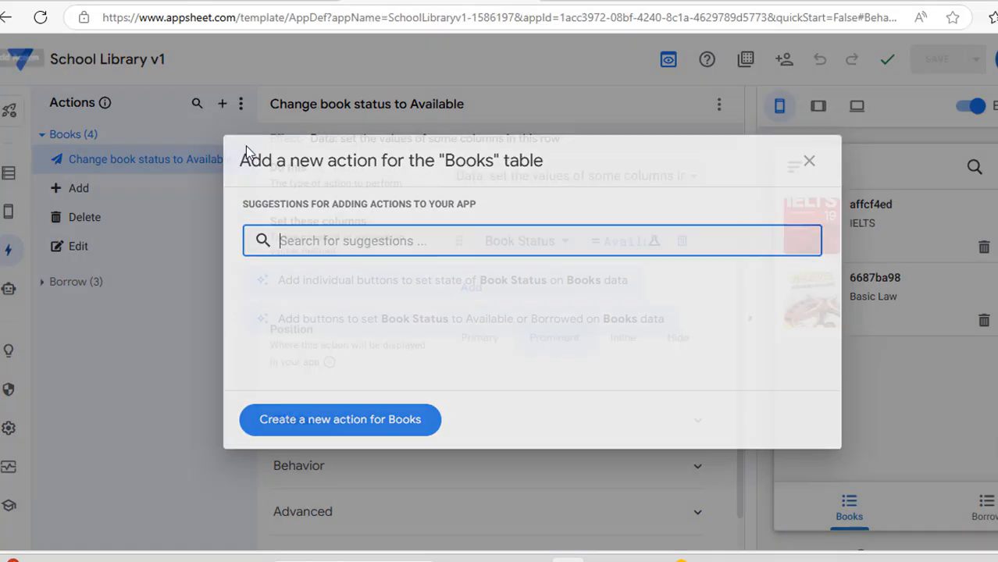
pyautogui.click(401, 427)
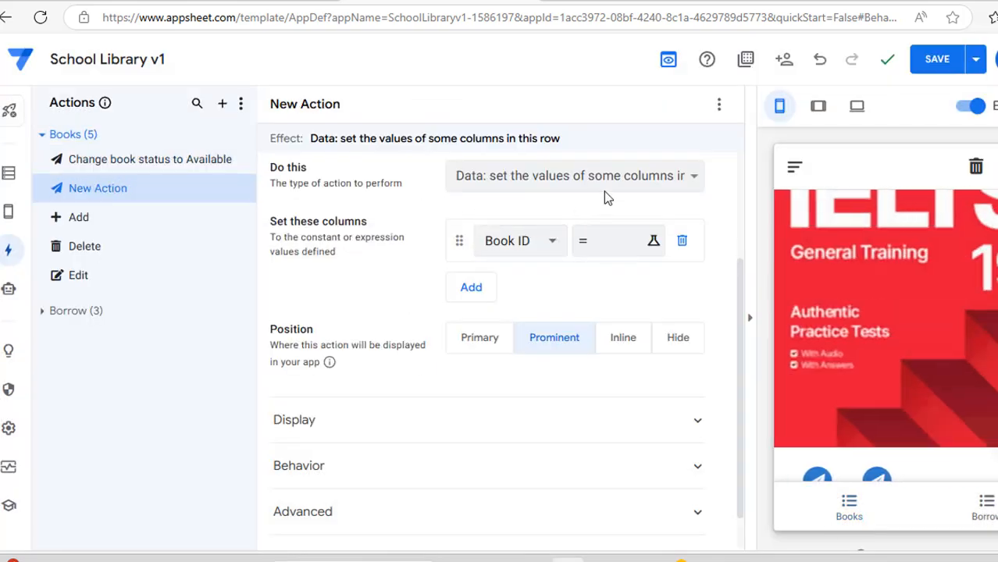
pyautogui.scroll(2, 427, 226)
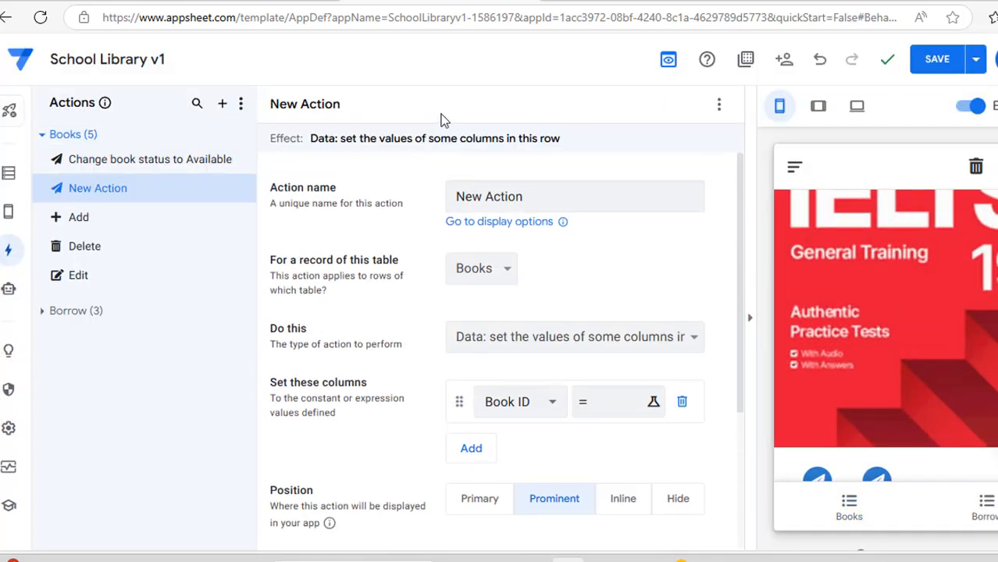
pyautogui.moveTo(551, 192); pyautogui.dragTo(310, 184)
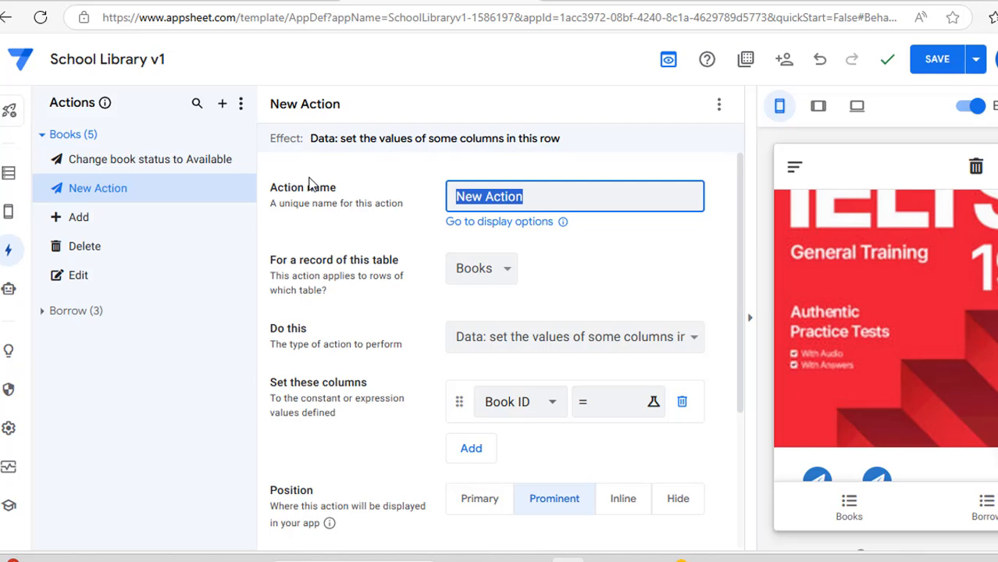
pyautogui.write('Cha')
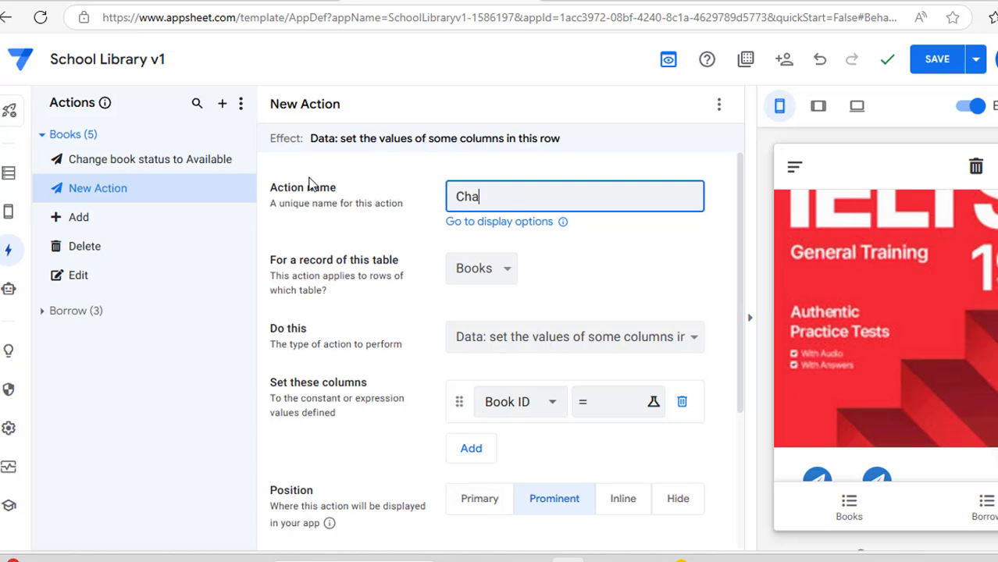
pyautogui.write('nge the book sta')
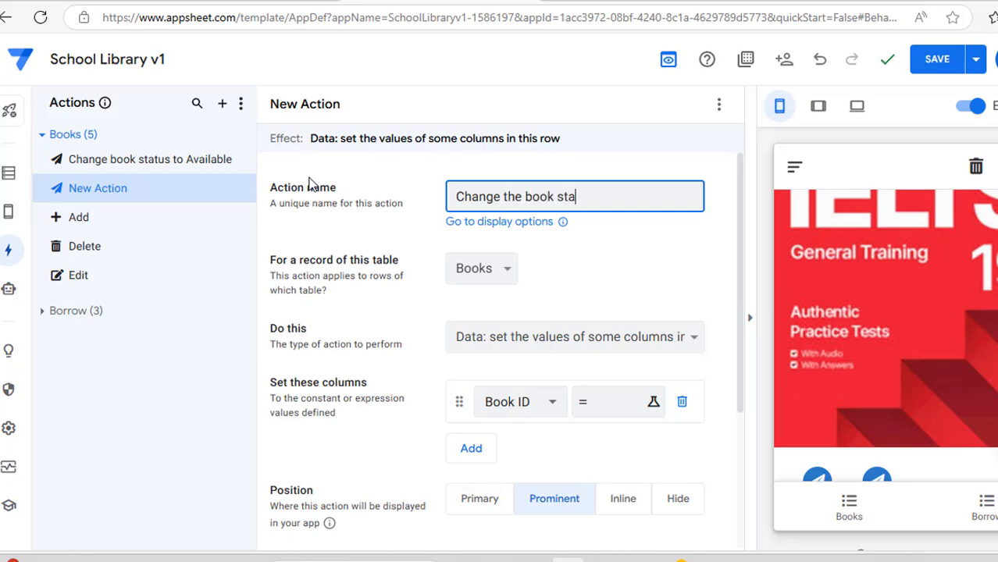
pyautogui.write('tus to borrowed')
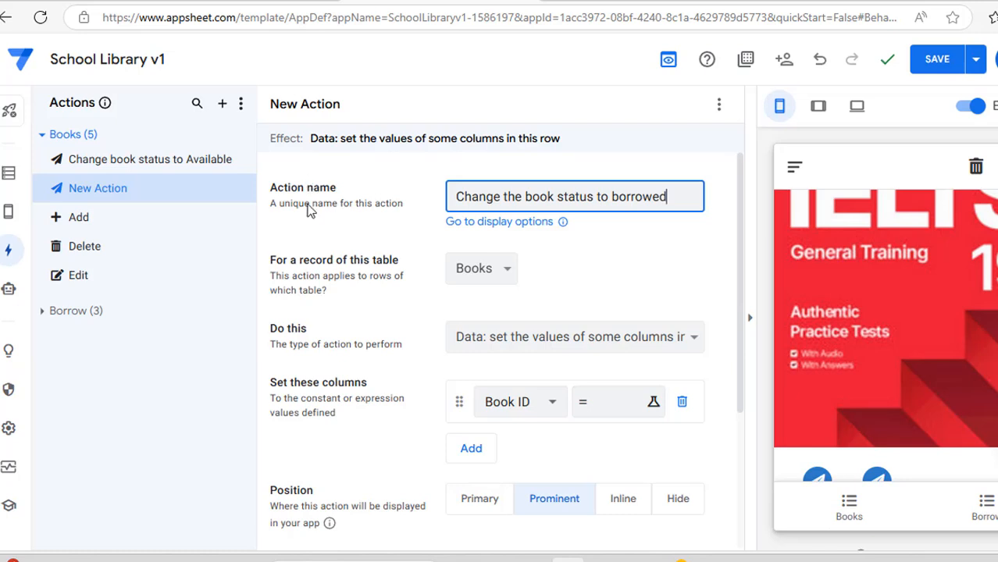
# - Make the action set the Book Status column to borrowed and save the app
pyautogui.click(509, 406)
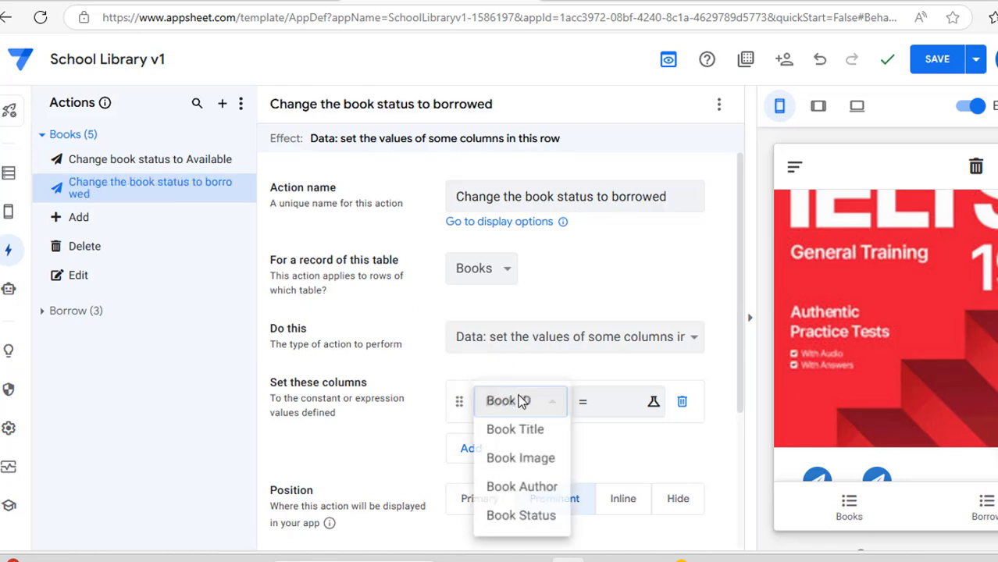
pyautogui.click(527, 517)
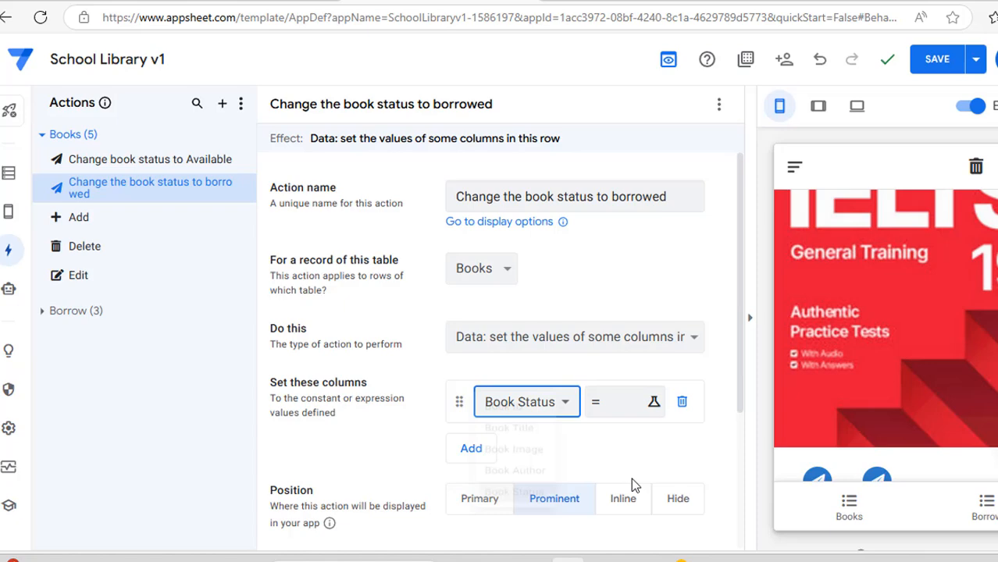
pyautogui.click(629, 402)
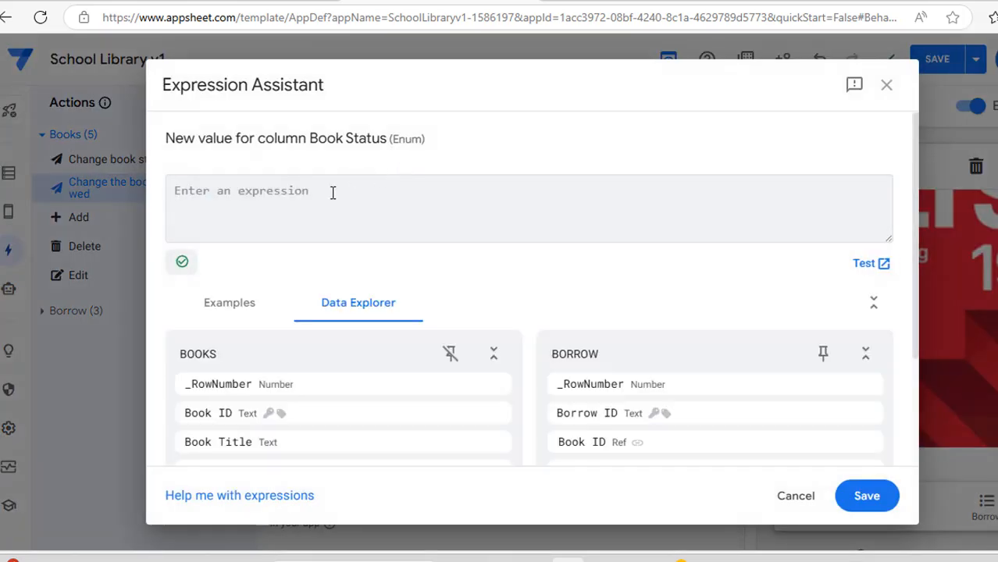
pyautogui.write('bo')
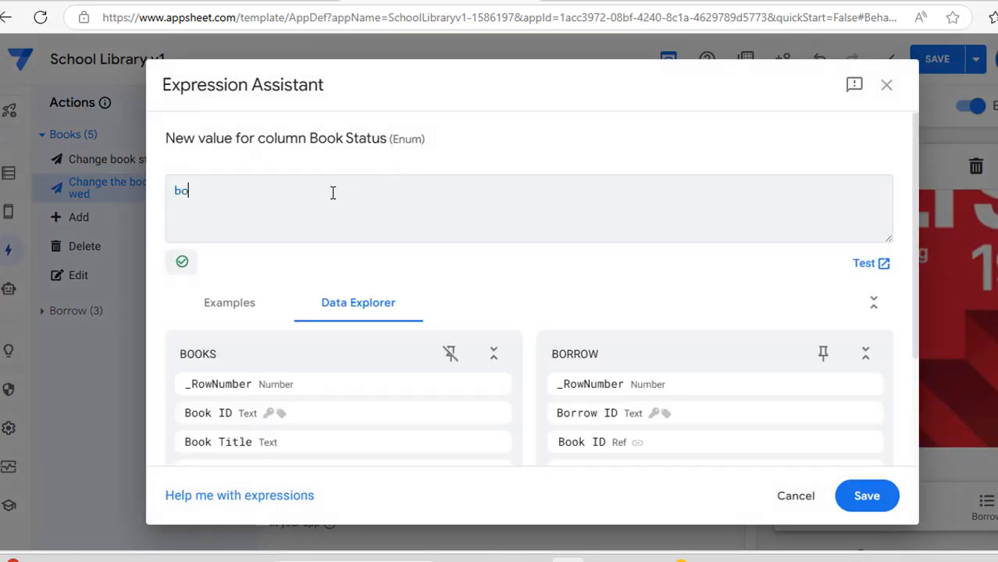
pyautogui.write('rrowed')
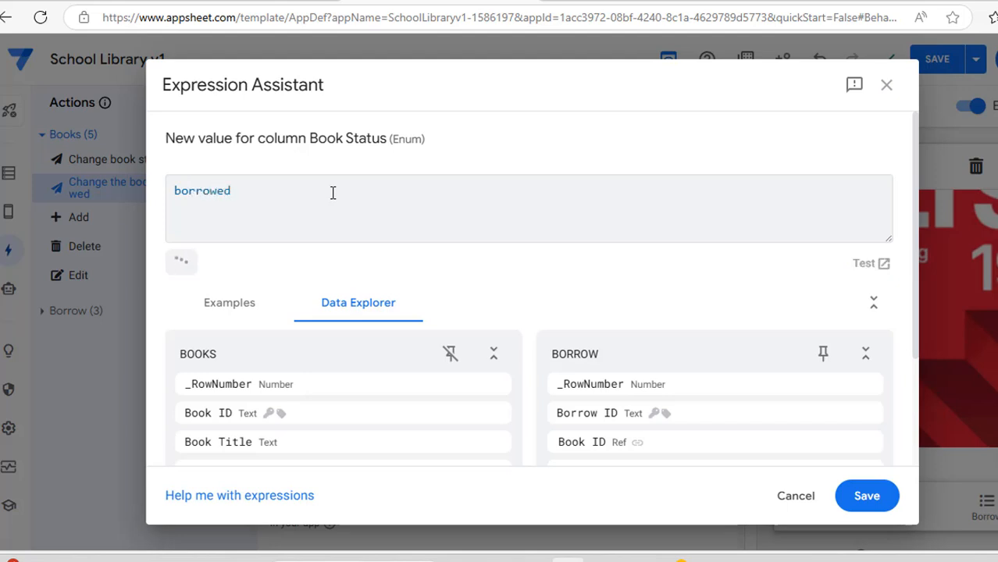
pyautogui.click(888, 512)
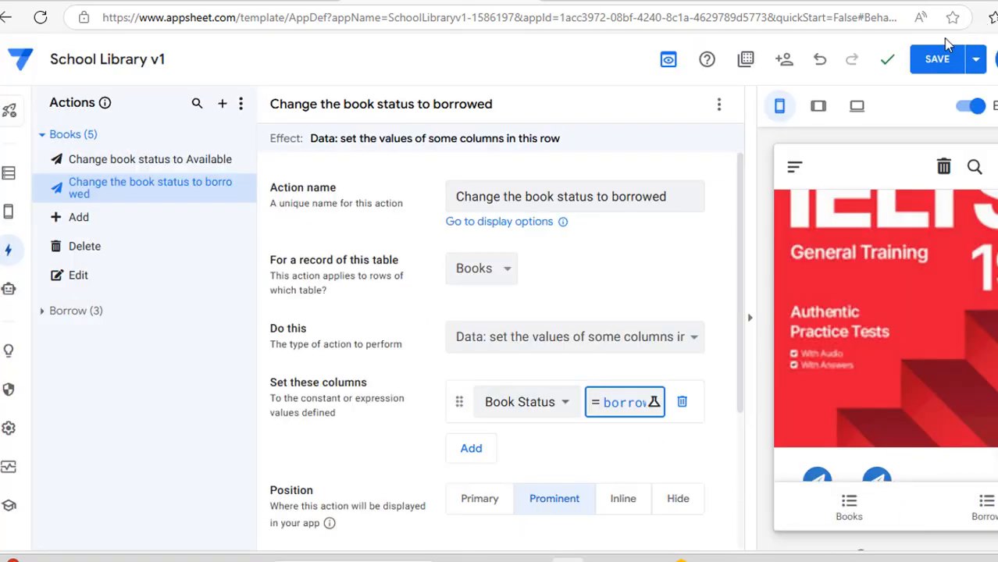
pyautogui.click(937, 59)
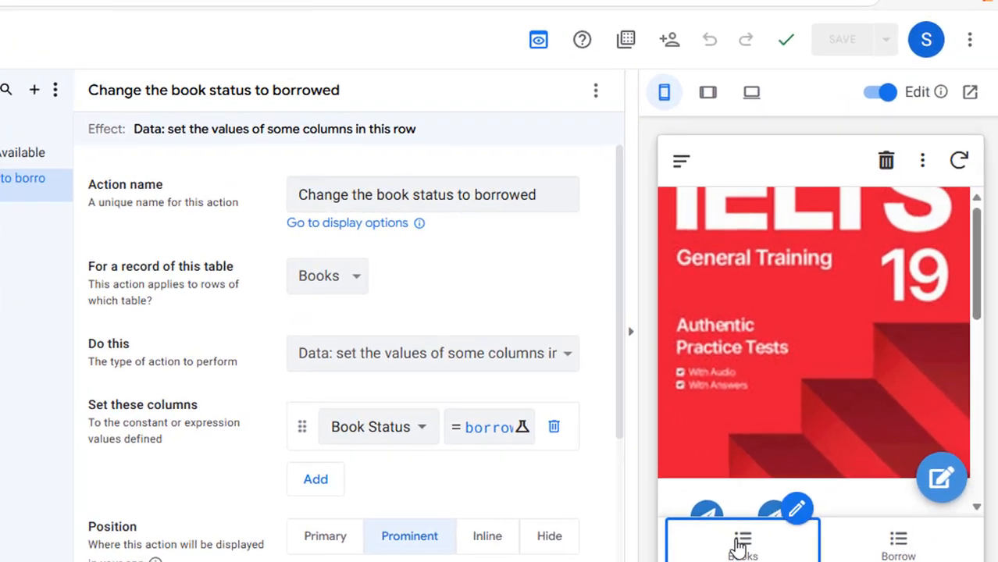
# - In the preview's Books list, change the status of the IELTS and Basic Law books to borrowed and back to Available
pyautogui.click(848, 507)
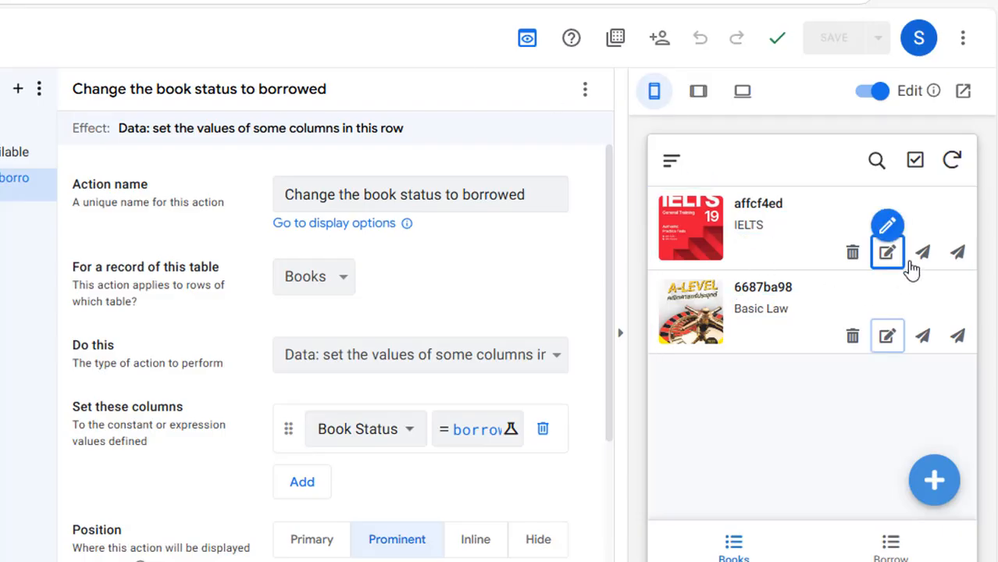
pyautogui.click(959, 255)
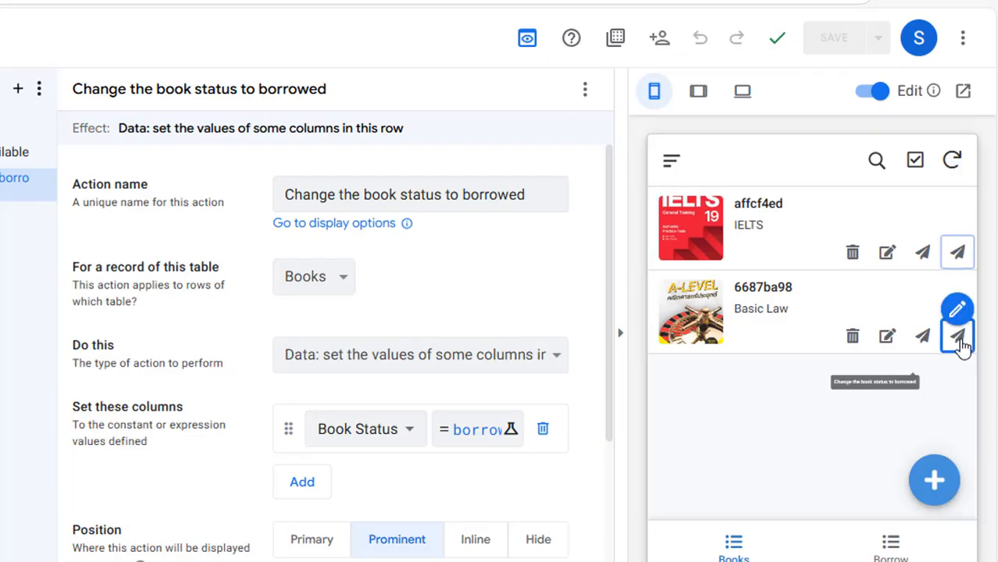
pyautogui.click(962, 348)
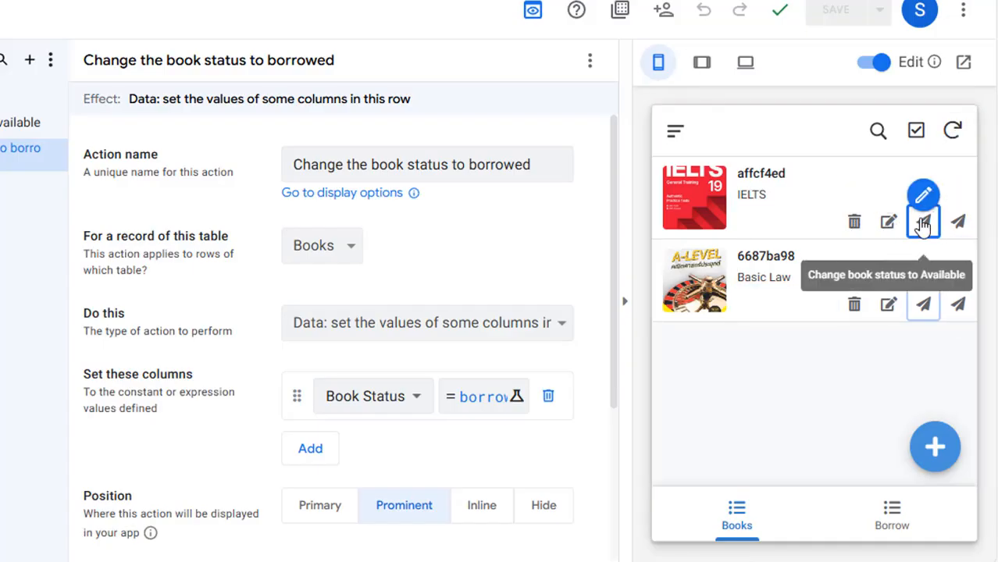
pyautogui.click(923, 224)
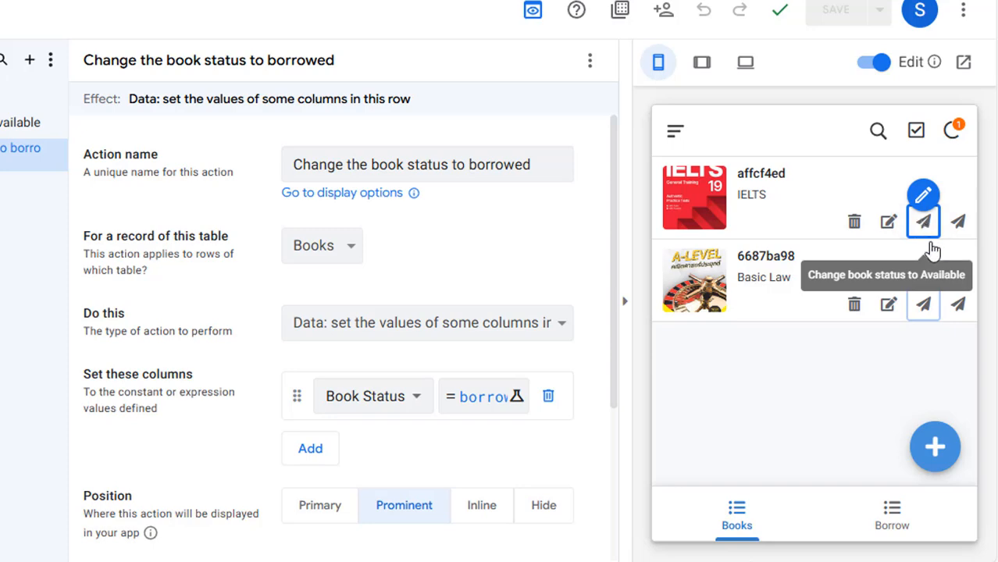
pyautogui.click(924, 307)
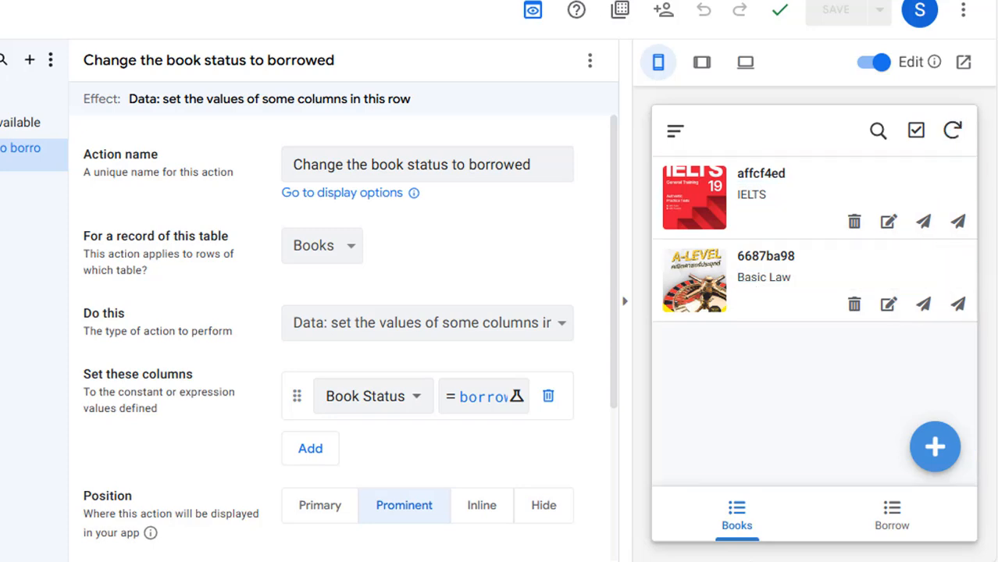